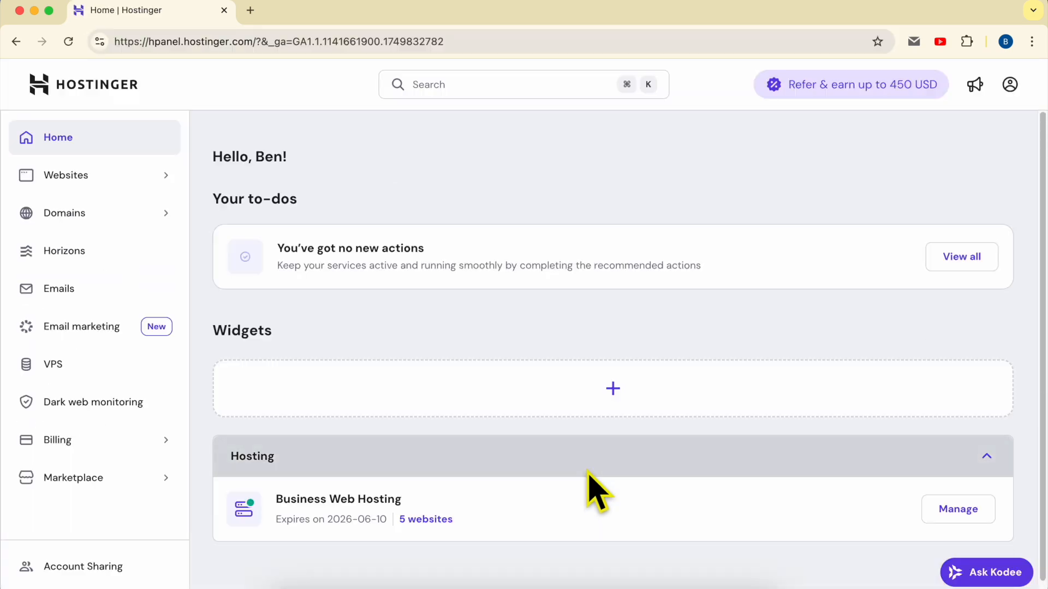
Step: Open the benstutorial.com website for editing from the websites list
left_click(107, 174)
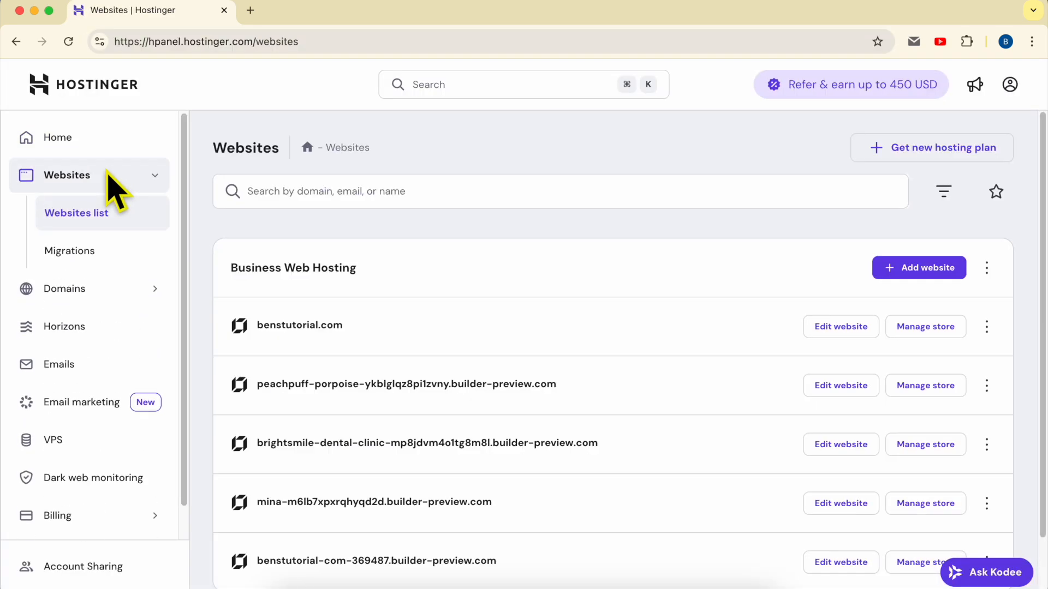
double_click(404, 321)
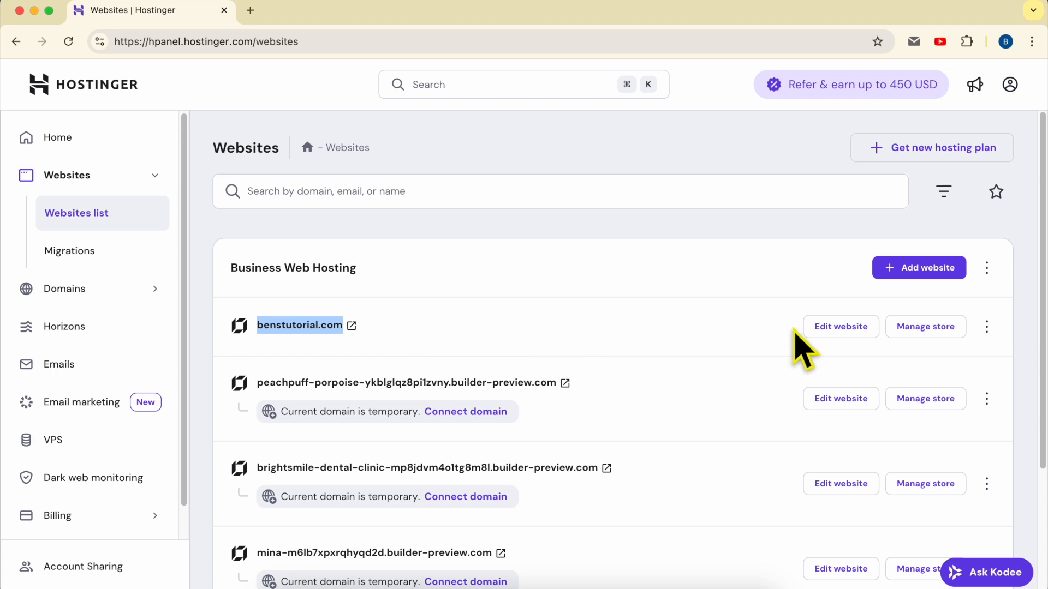
left_click(857, 326)
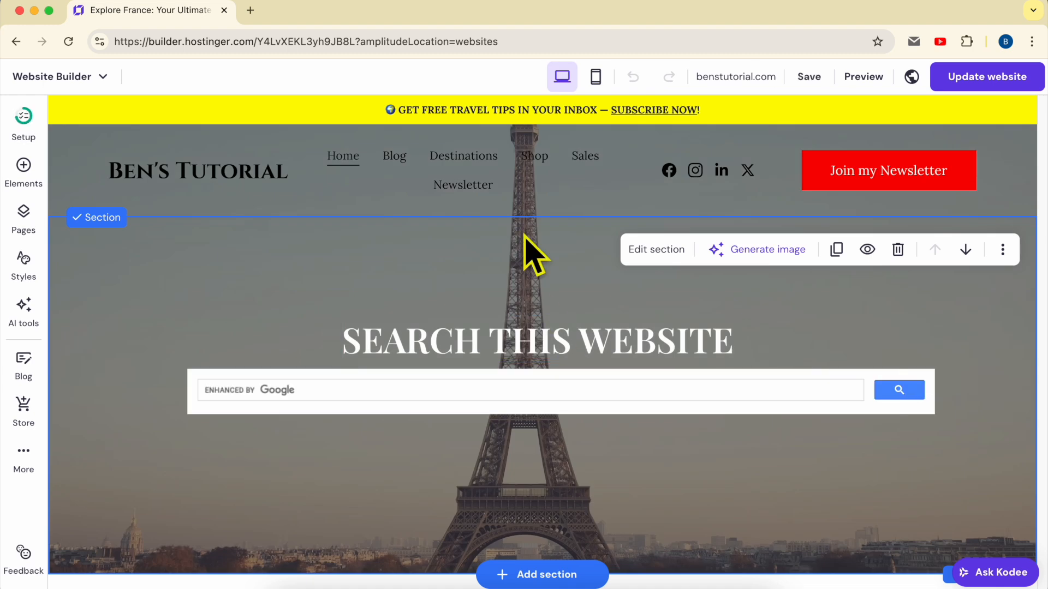
Step: Try the Fade and Slide animations on the "SEARCH THIS WEBSITE" heading and set its animation to Scale
mouse_move(512, 233)
left_click(526, 352)
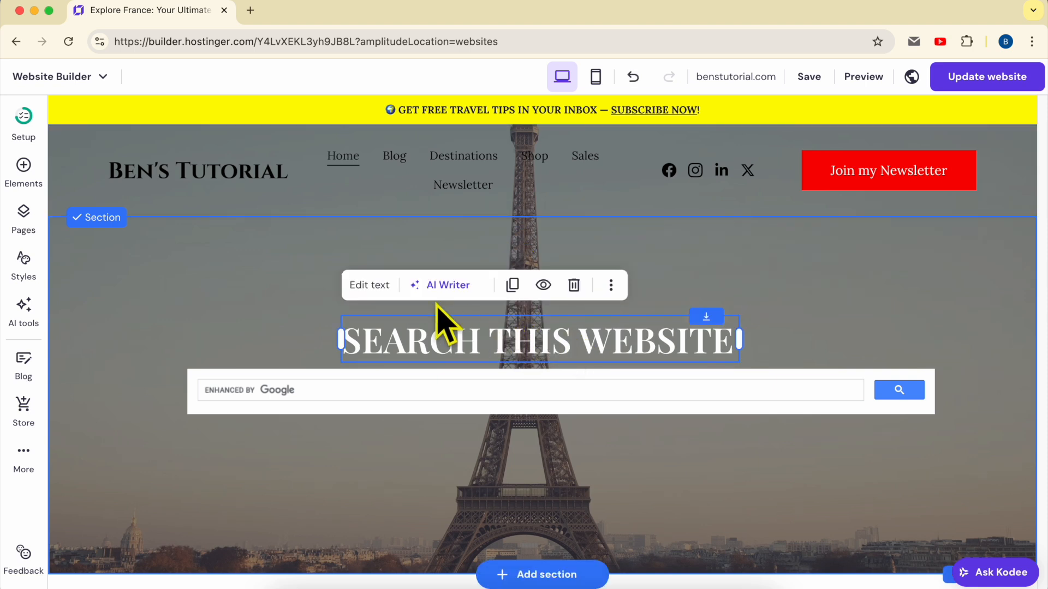
left_click(370, 284)
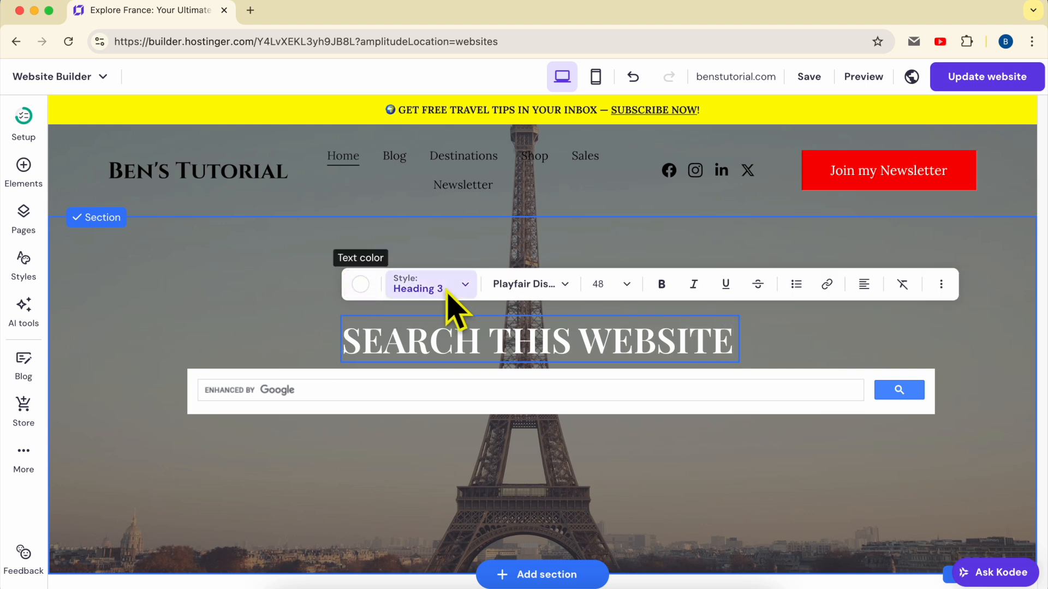
left_click(941, 285)
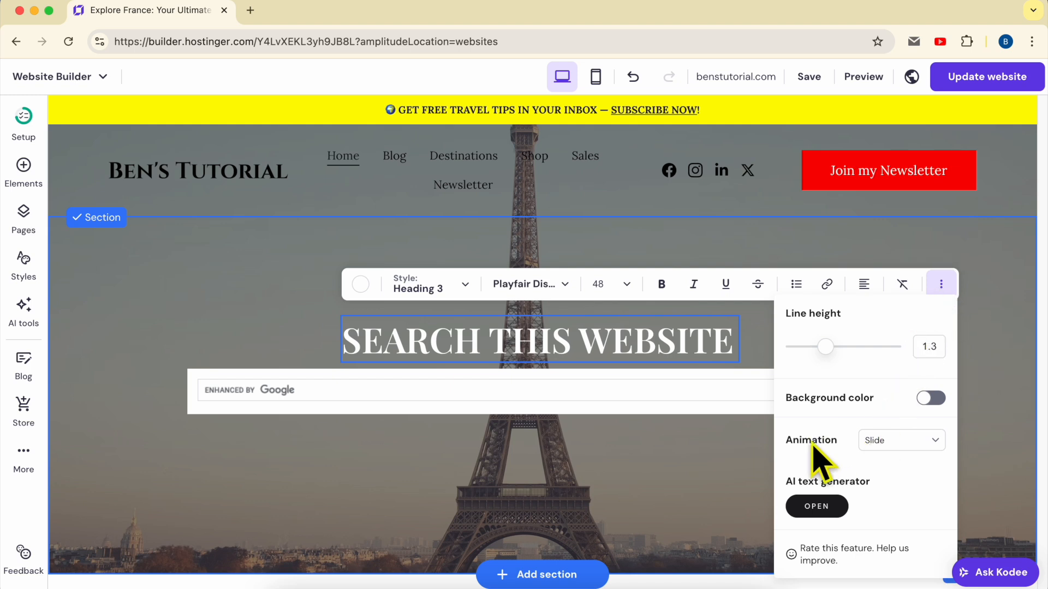
left_click(901, 439)
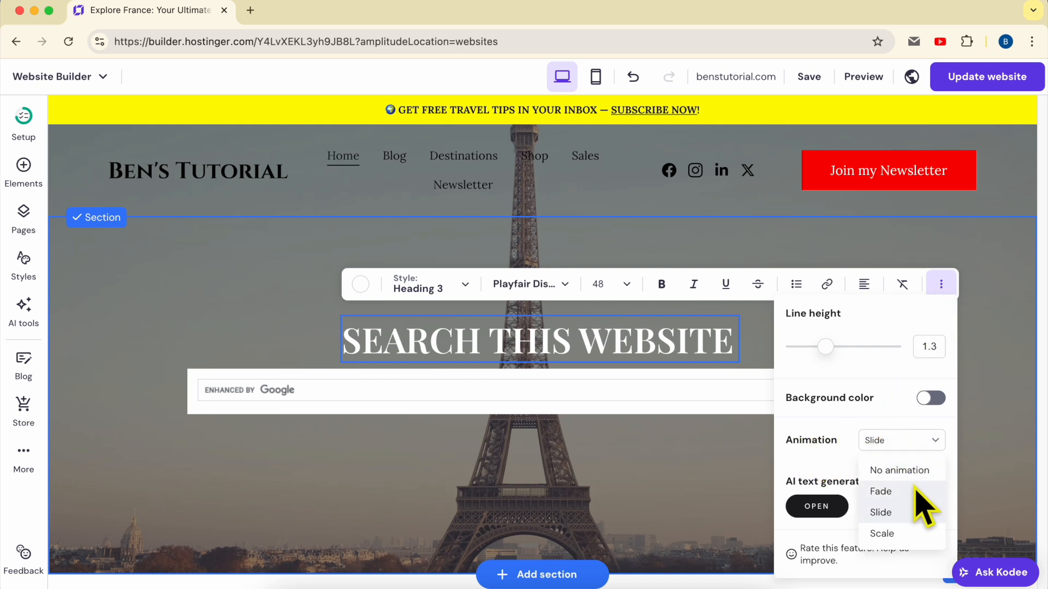
left_click(916, 488)
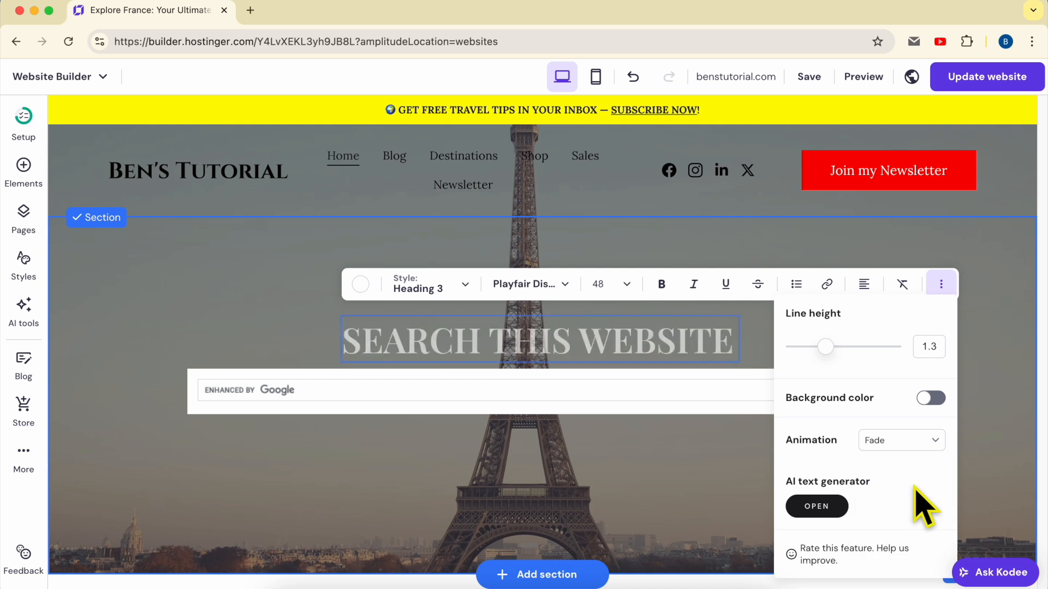
left_click(908, 440)
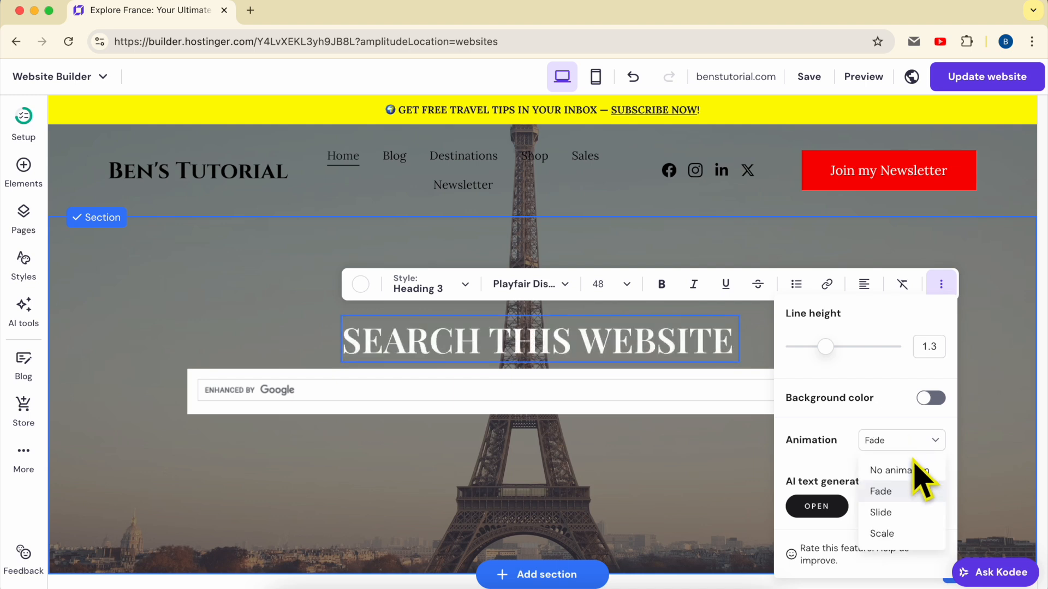
left_click(902, 513)
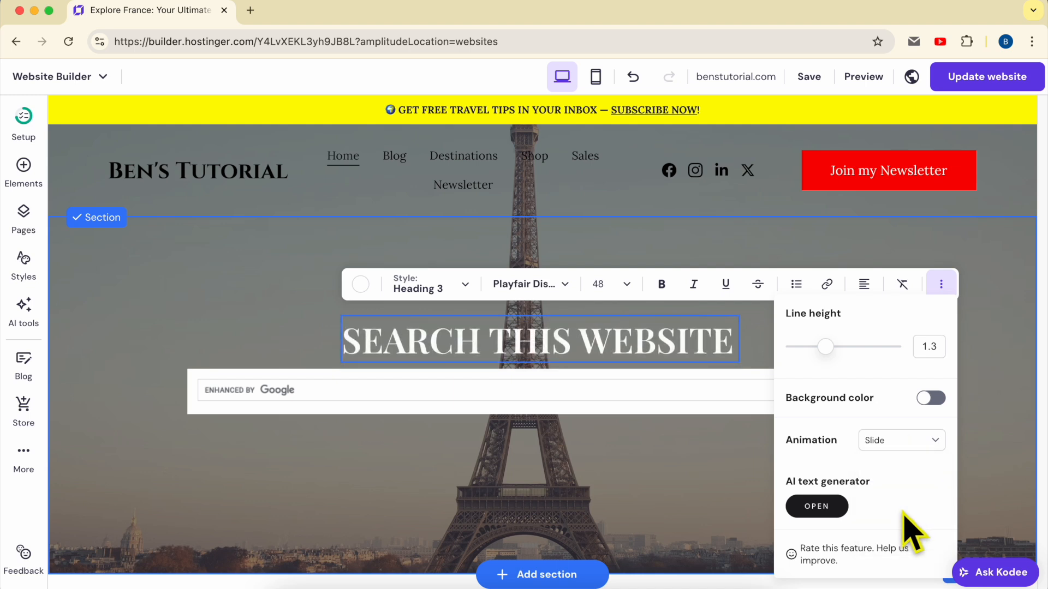
left_click(914, 446)
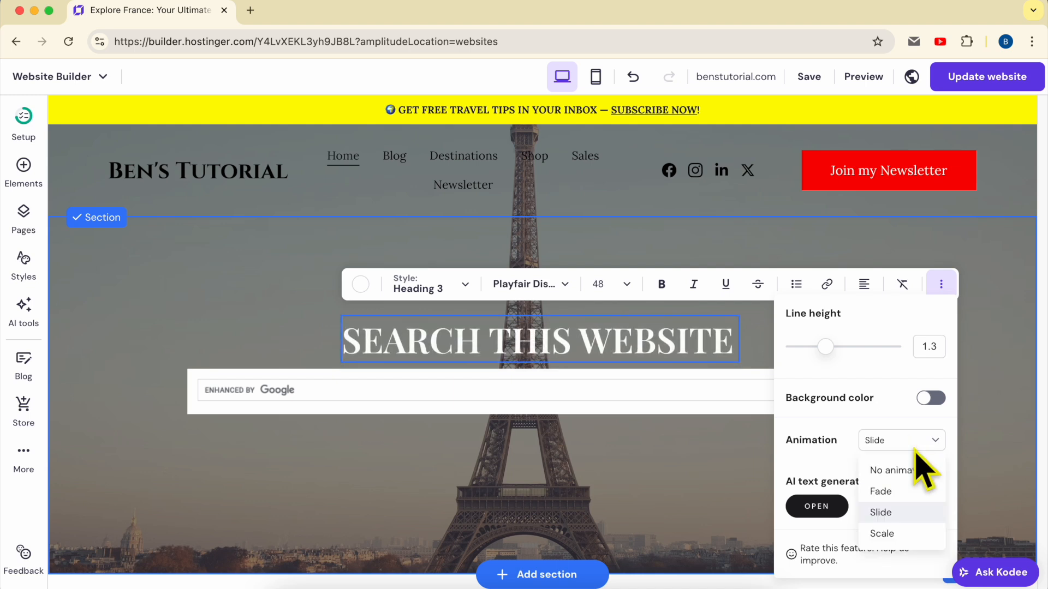
left_click(895, 533)
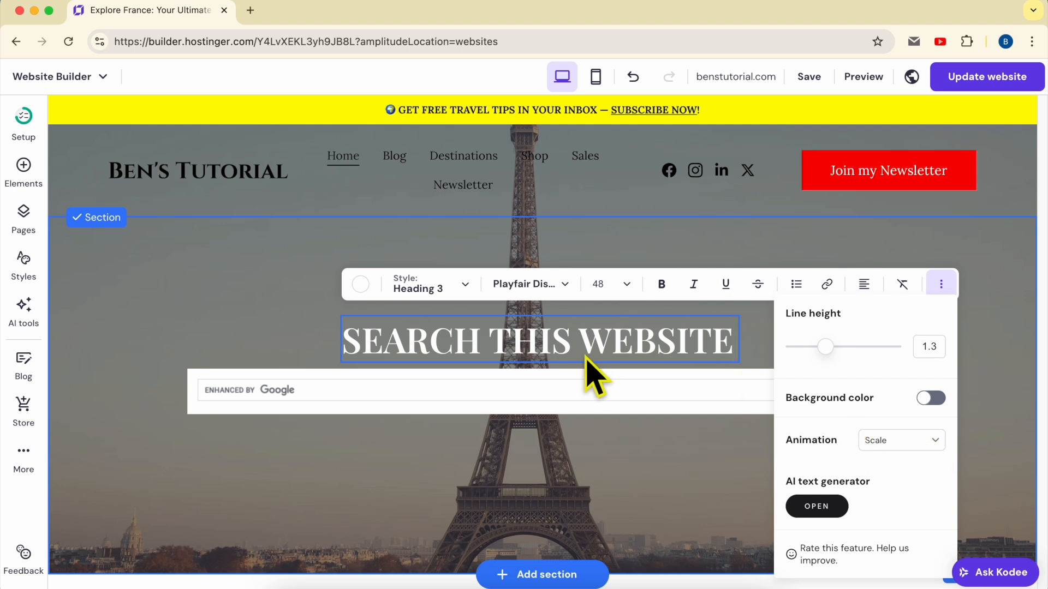
left_click(605, 440)
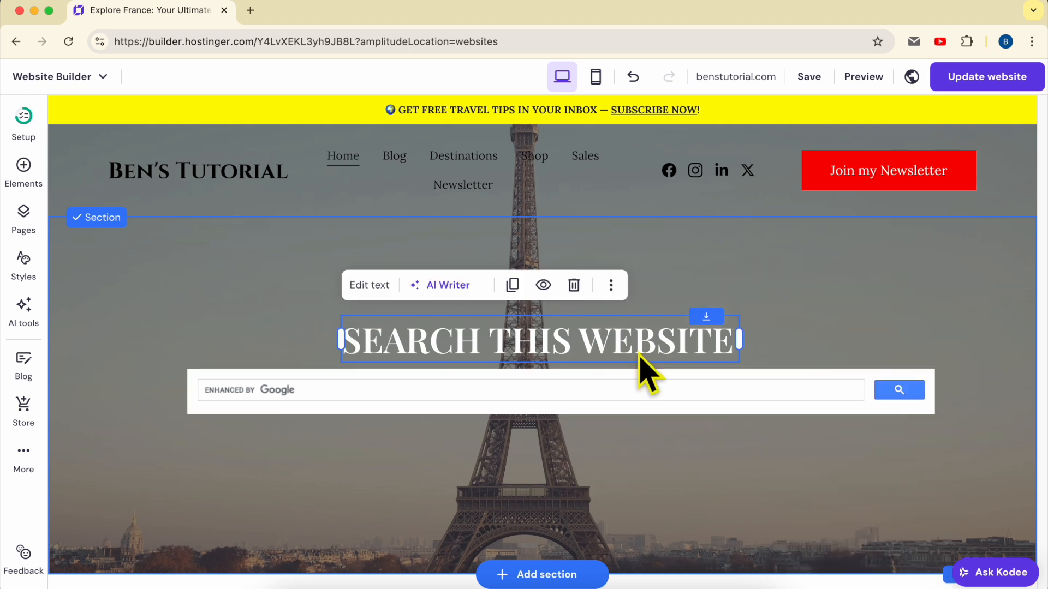
Step: Set the animation of the Instagram feed under the "Our Instagram" heading to Fade
scroll(714, 369, "down", 5)
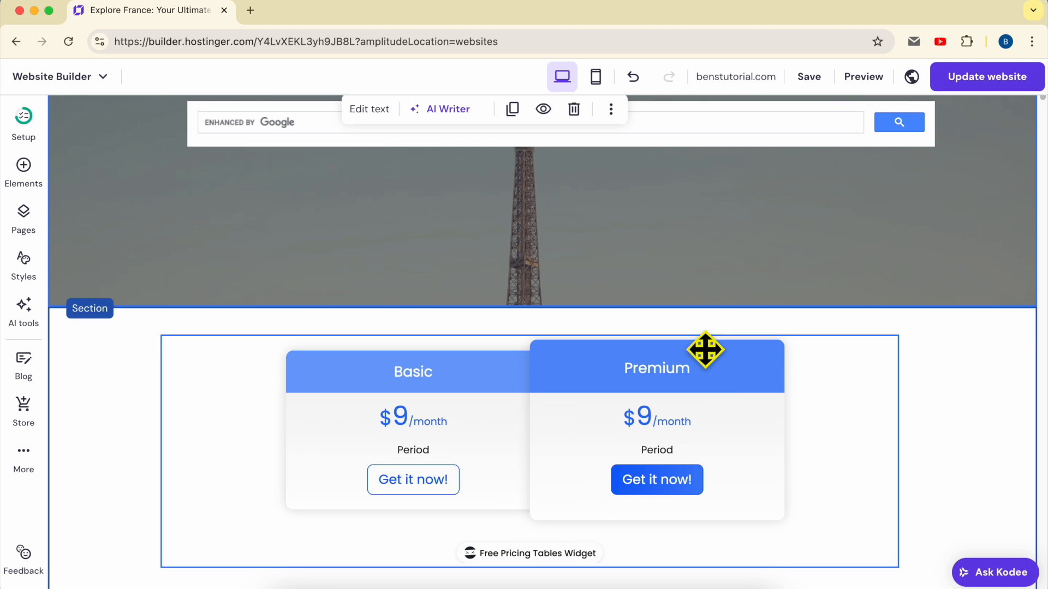
scroll(705, 350, "down", 12)
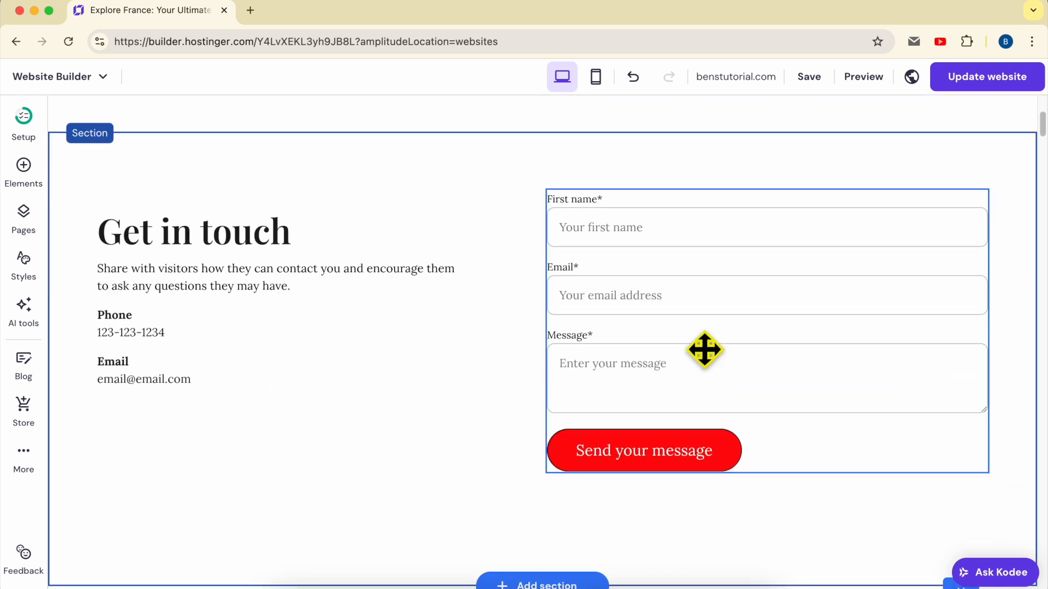
scroll(704, 349, "down", 14)
scroll(704, 350, "up", 2)
scroll(644, 390, "up", 6)
scroll(643, 370, "down", 5)
scroll(644, 370, "up", 1)
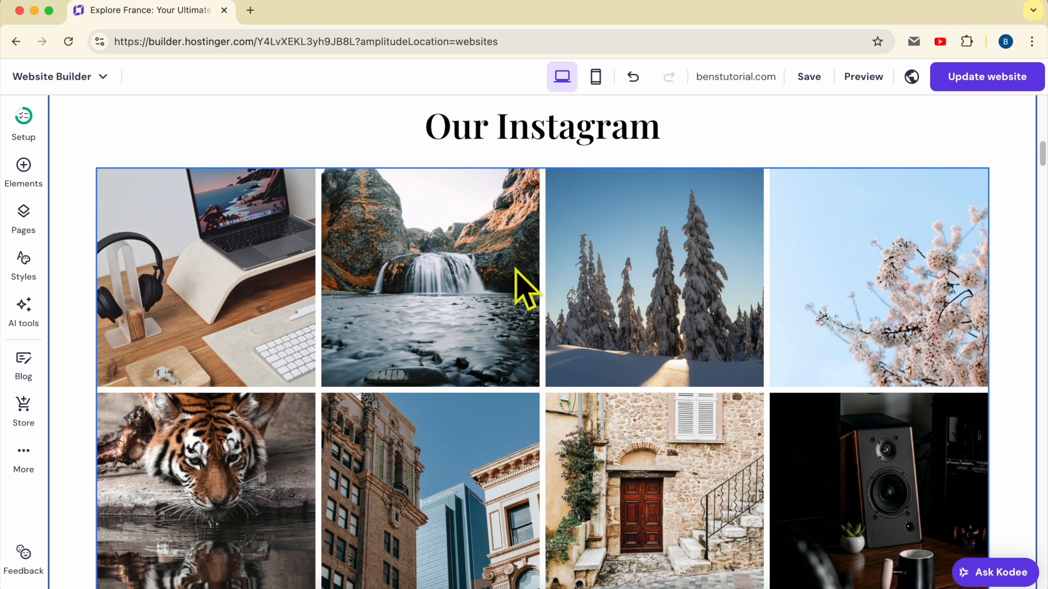
left_click(425, 235)
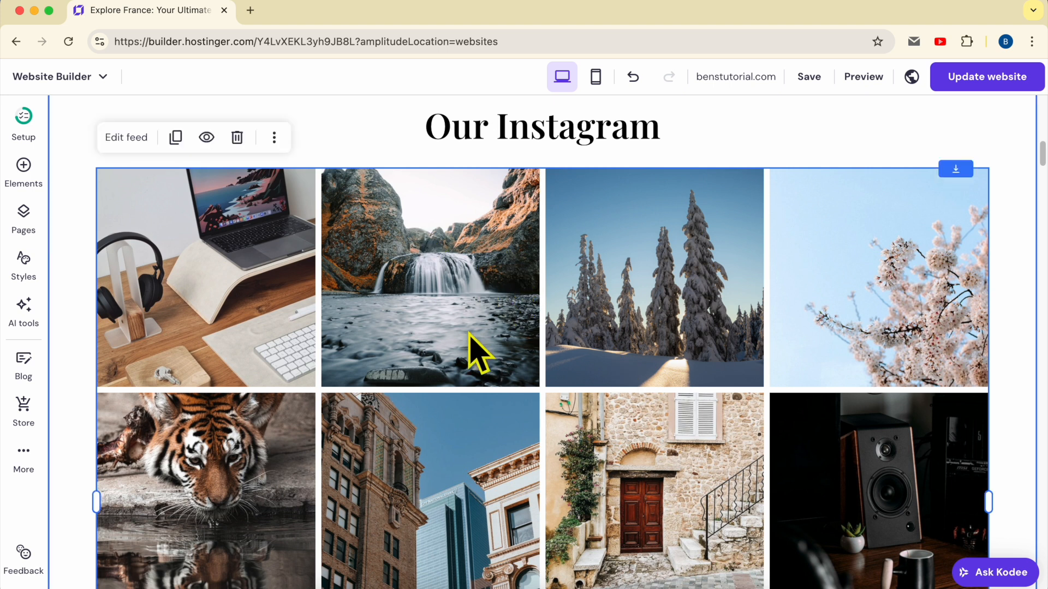
left_click(124, 138)
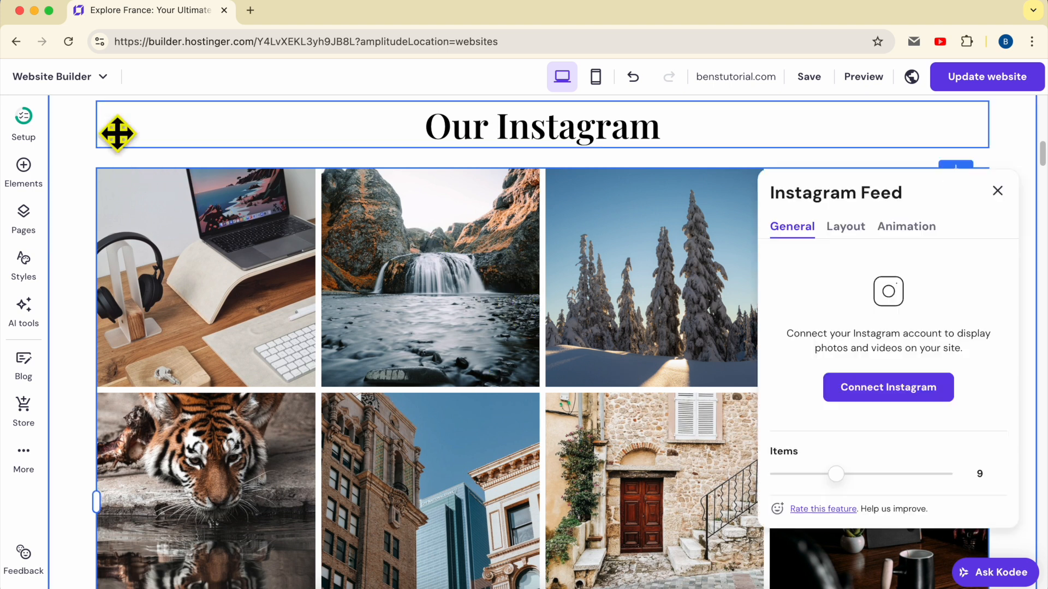
left_click(921, 232)
left_click(943, 287)
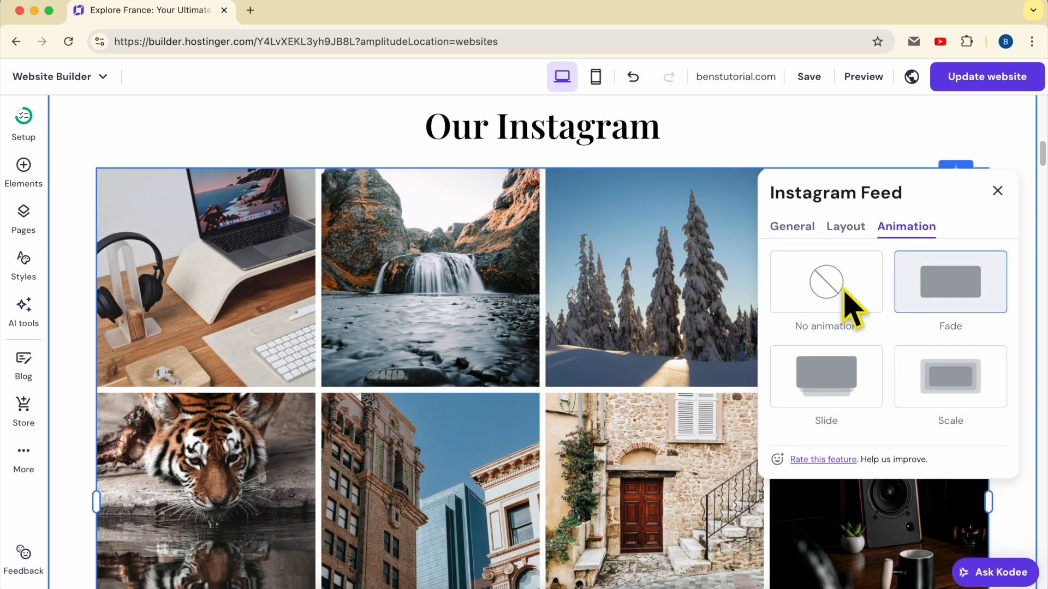
Step: Try the No animation, Slide and Scale options on the Instagram feed, ending with Fade selected again
left_click(837, 286)
left_click(959, 284)
left_click(876, 292)
left_click(925, 294)
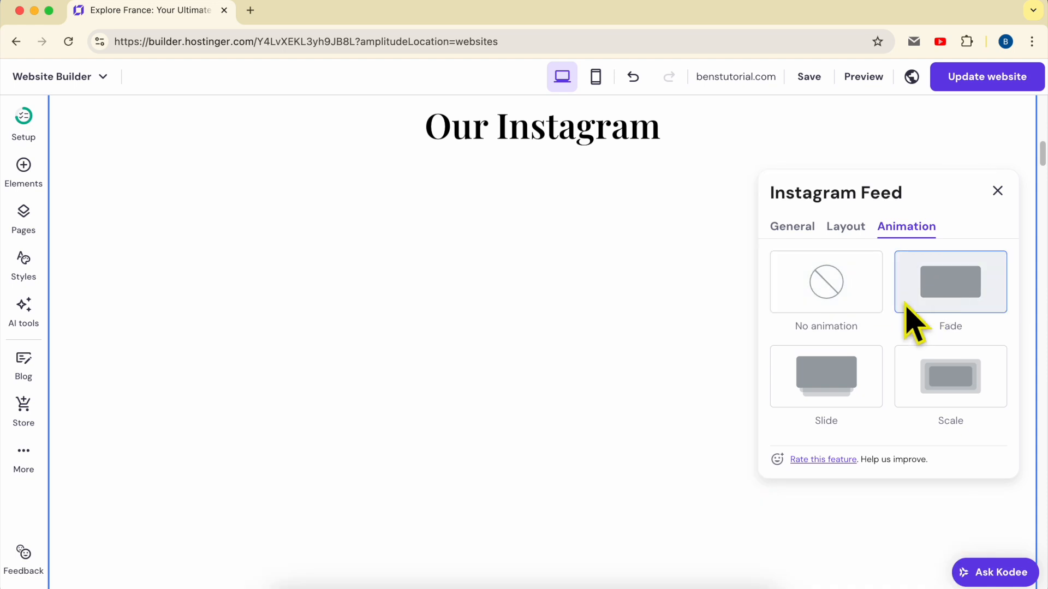
left_click(854, 382)
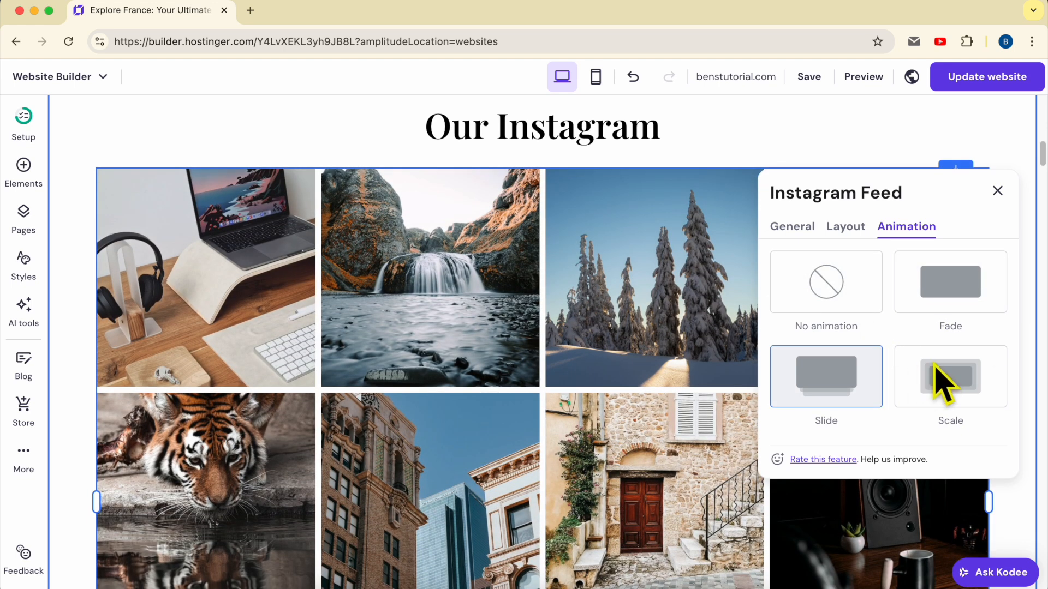
left_click(935, 368)
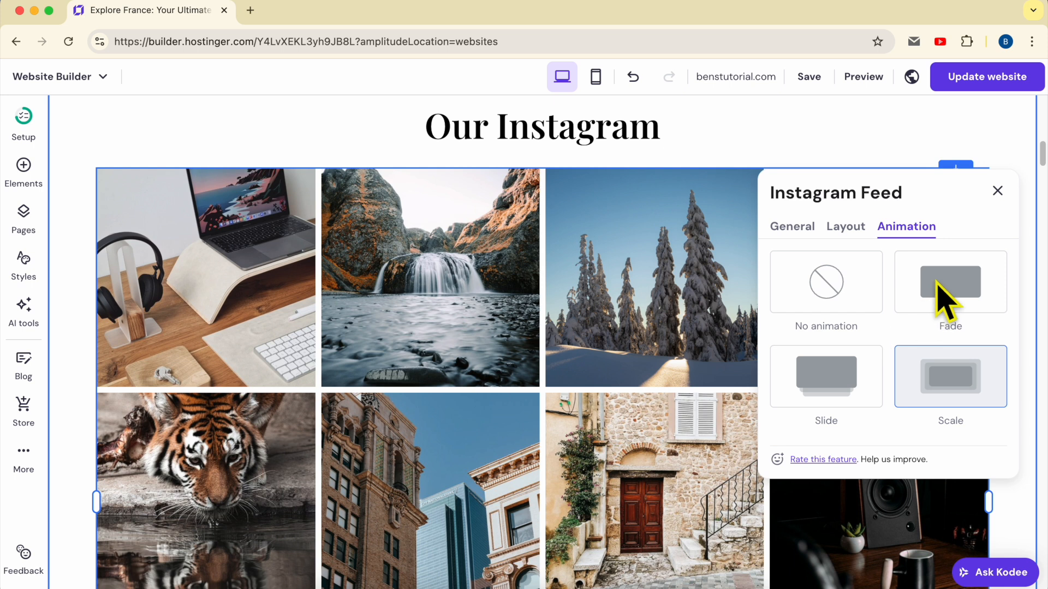
left_click(937, 281)
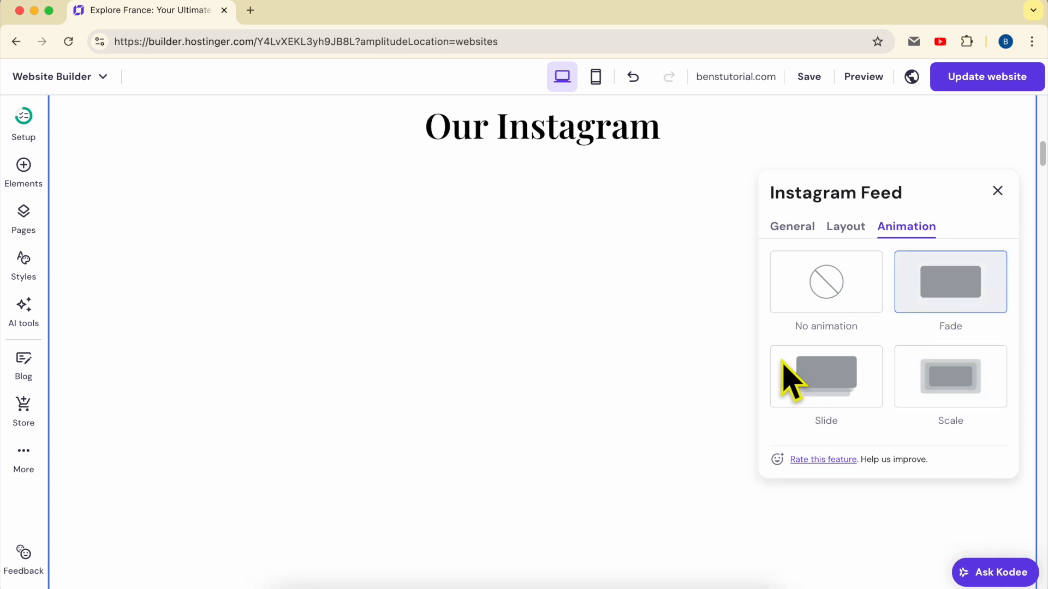
Step: Close the Instagram feed settings and publish the updated website
left_click(998, 190)
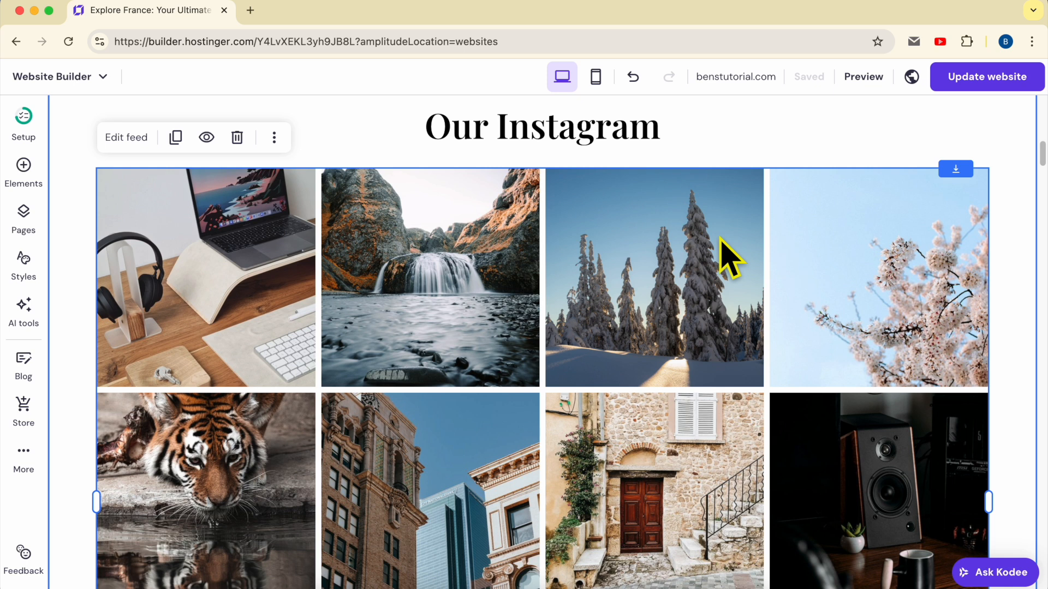
left_click(1009, 79)
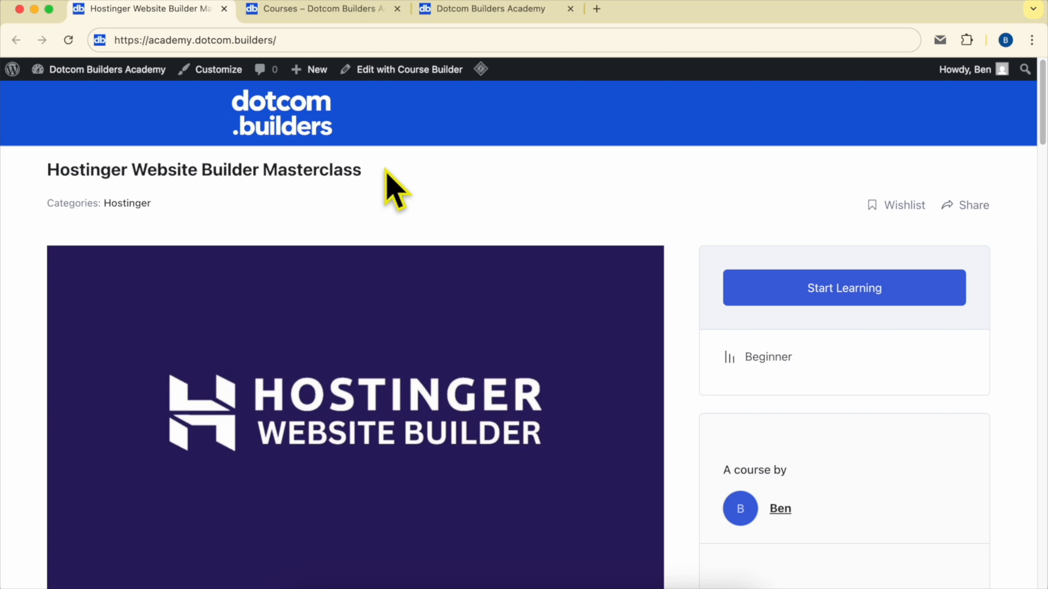
Step: Look through the Hostinger Website Builder Masterclass page down to Site Management & Launch, expanding the Editing Page Content section
scroll(388, 186, "down", 15)
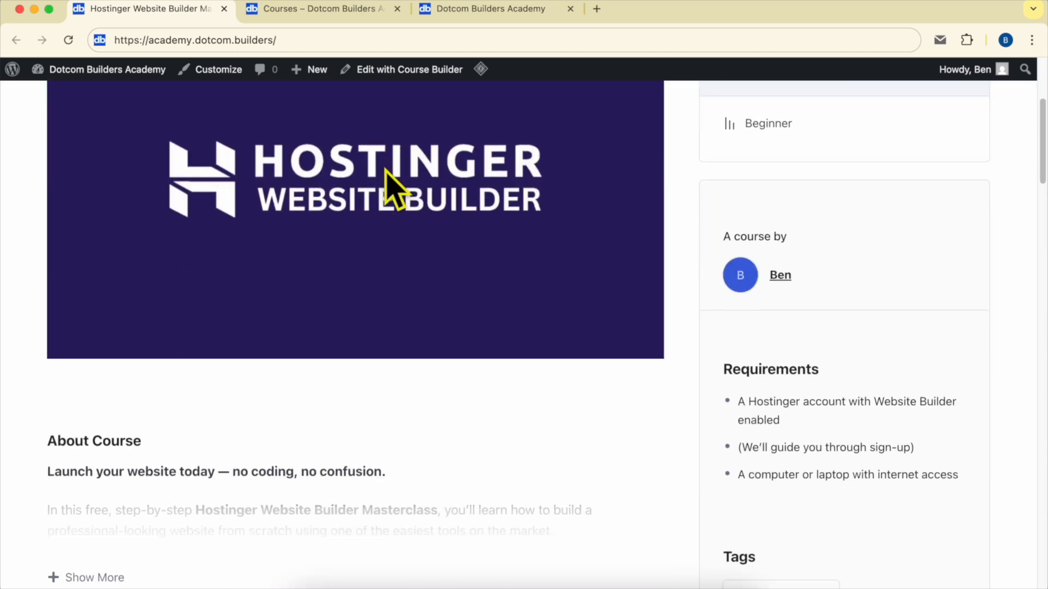
scroll(385, 171, "down", 1)
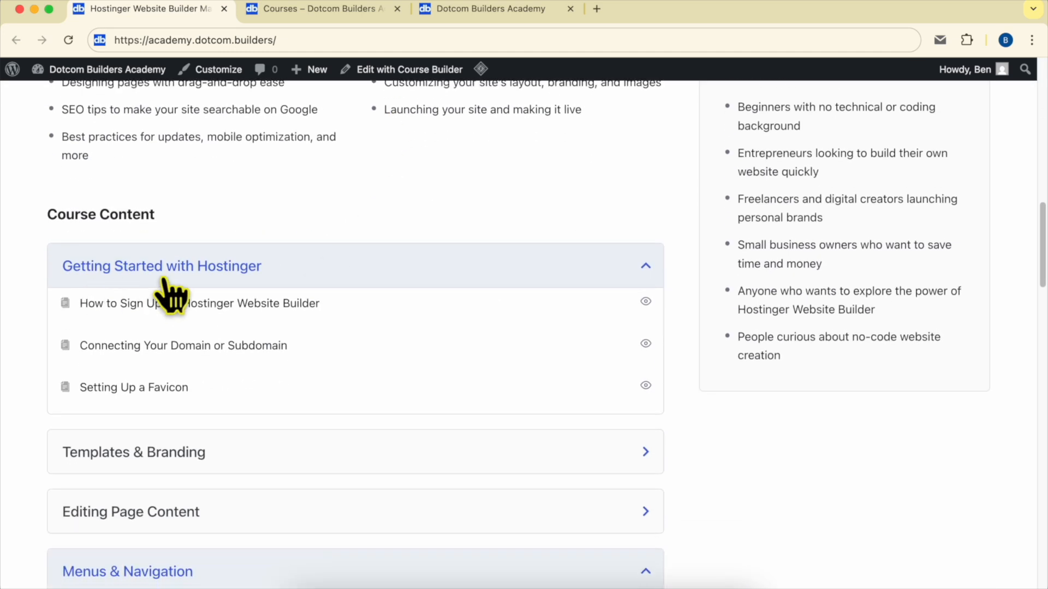
scroll(264, 284, "down", 4)
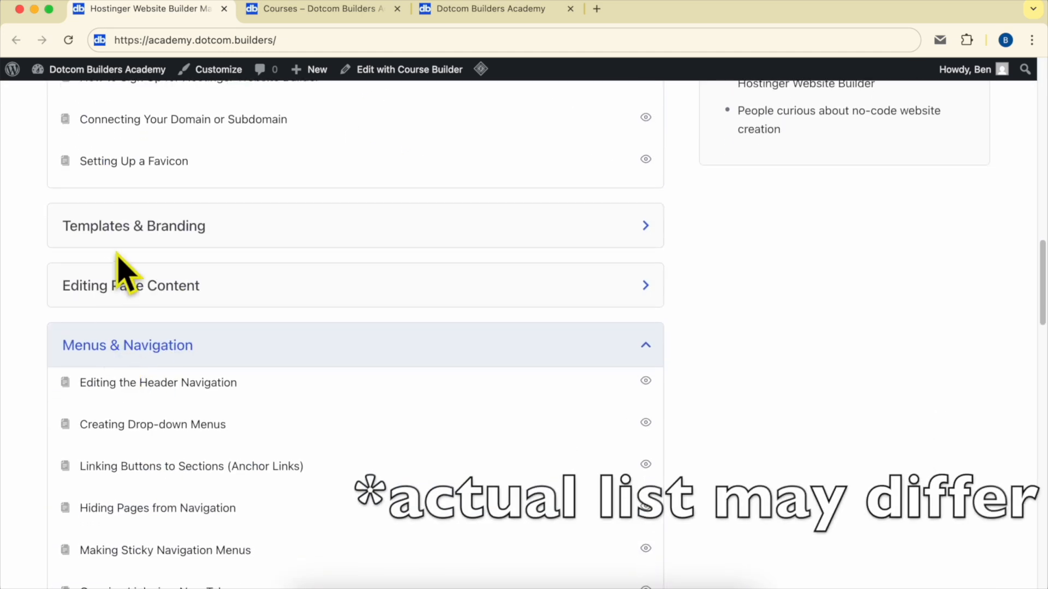
scroll(102, 298, "down", 1)
scroll(100, 295, "down", 1)
left_click(188, 192)
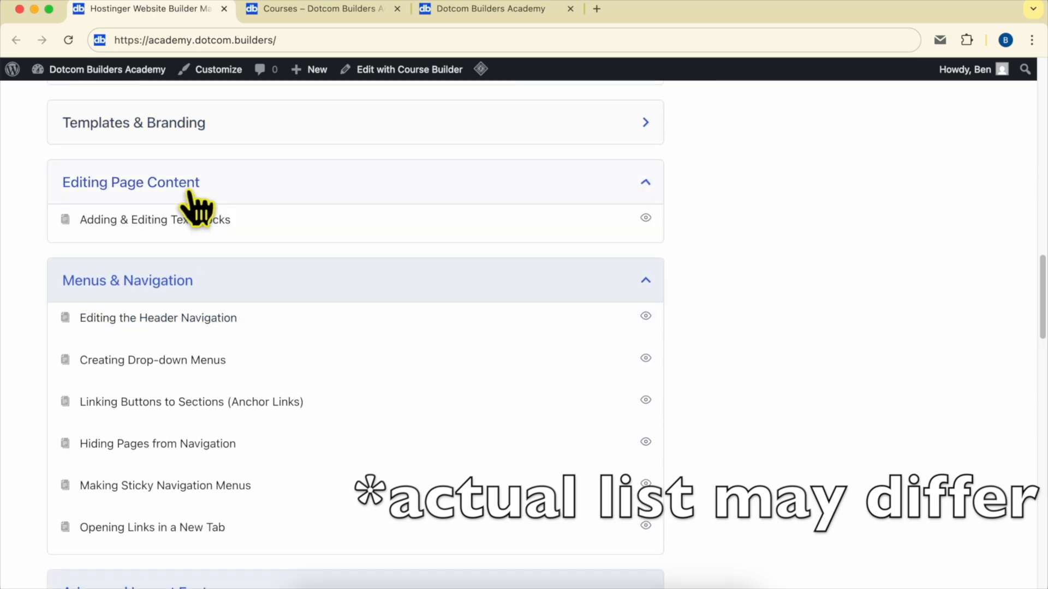
scroll(116, 285, "down", 3)
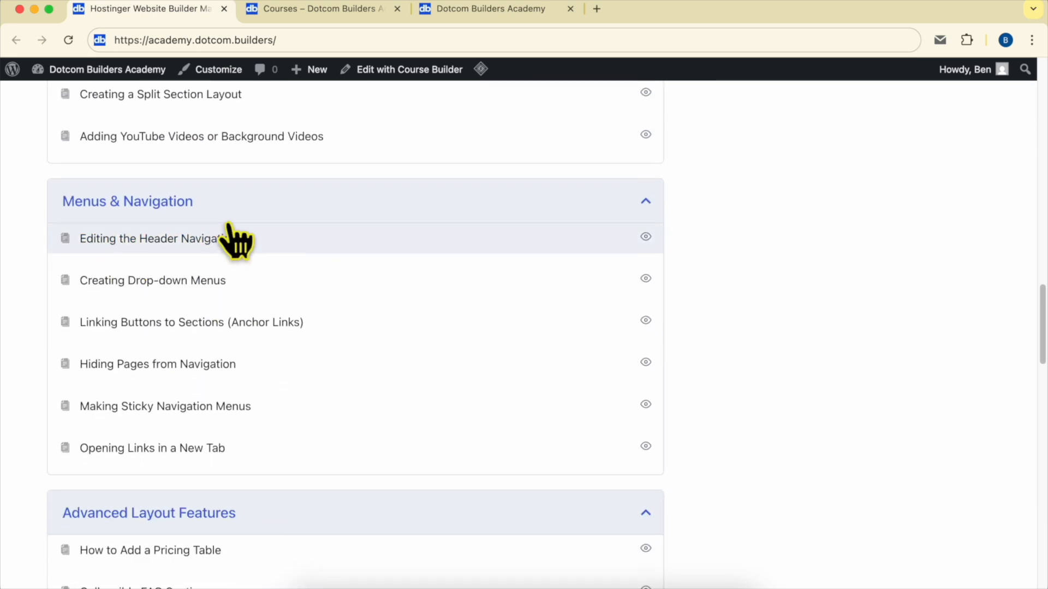
scroll(240, 240, "down", 5)
scroll(188, 218, "down", 1)
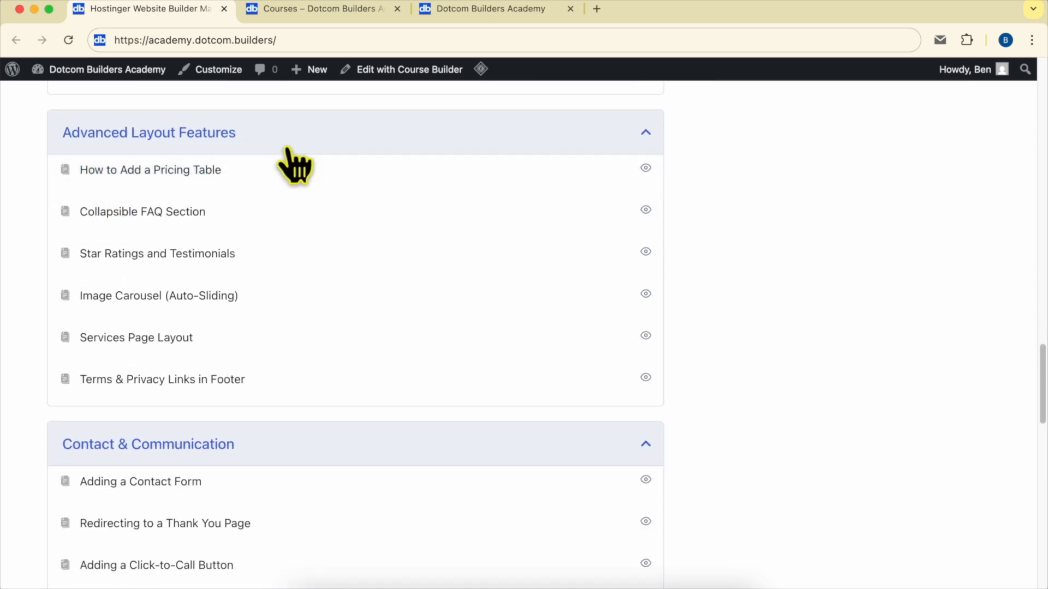
scroll(294, 167, "down", 5)
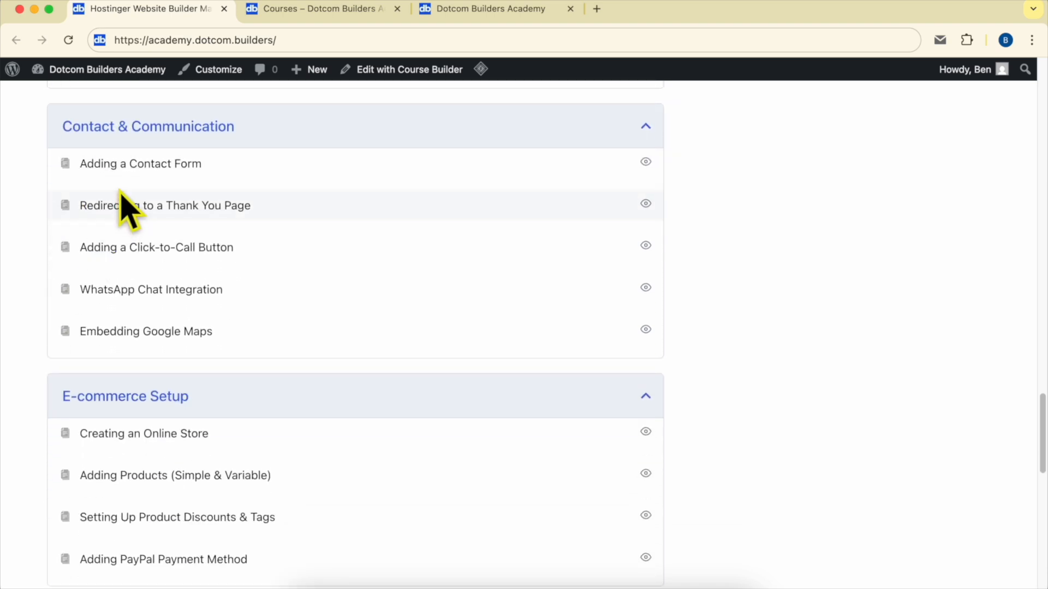
scroll(234, 320, "down", 5)
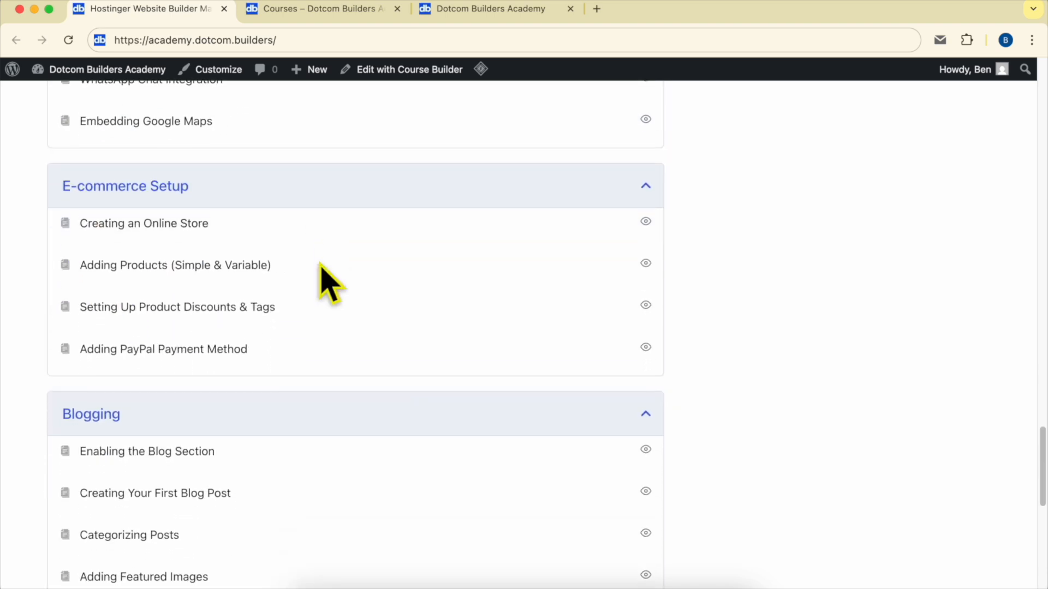
scroll(261, 312, "down", 6)
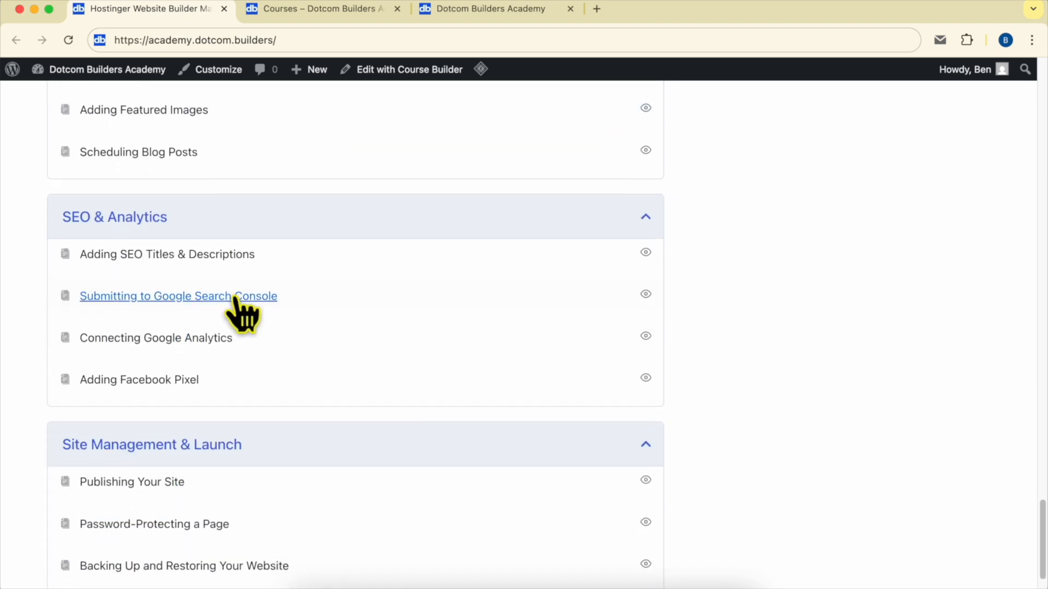
scroll(121, 423, "down", 1)
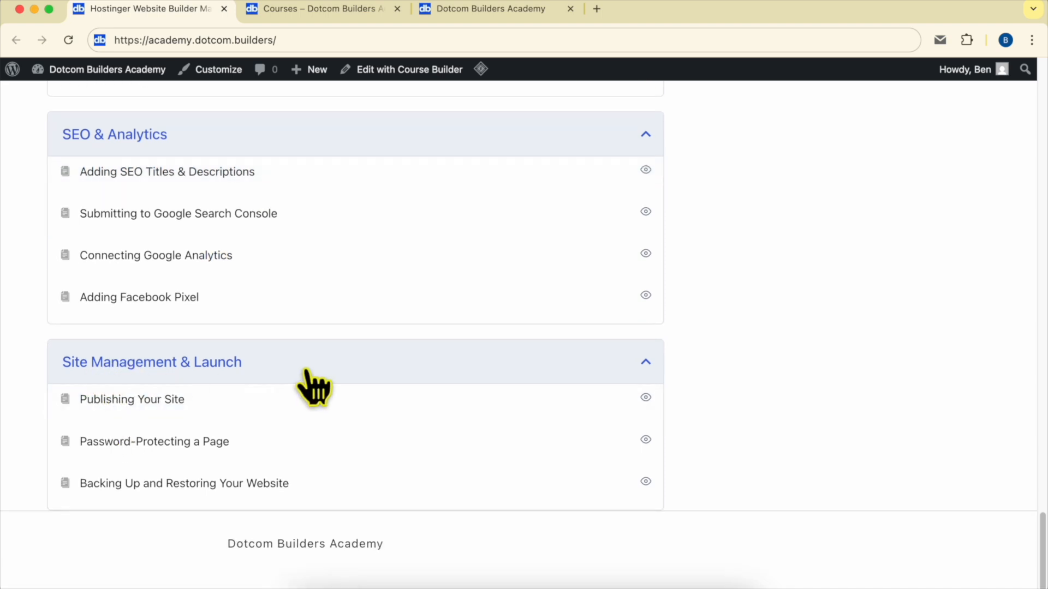
Step: Look through the masterclass page, the academy's course list and the Join Dotcom Builders Academy page
scroll(423, 390, "up", 20)
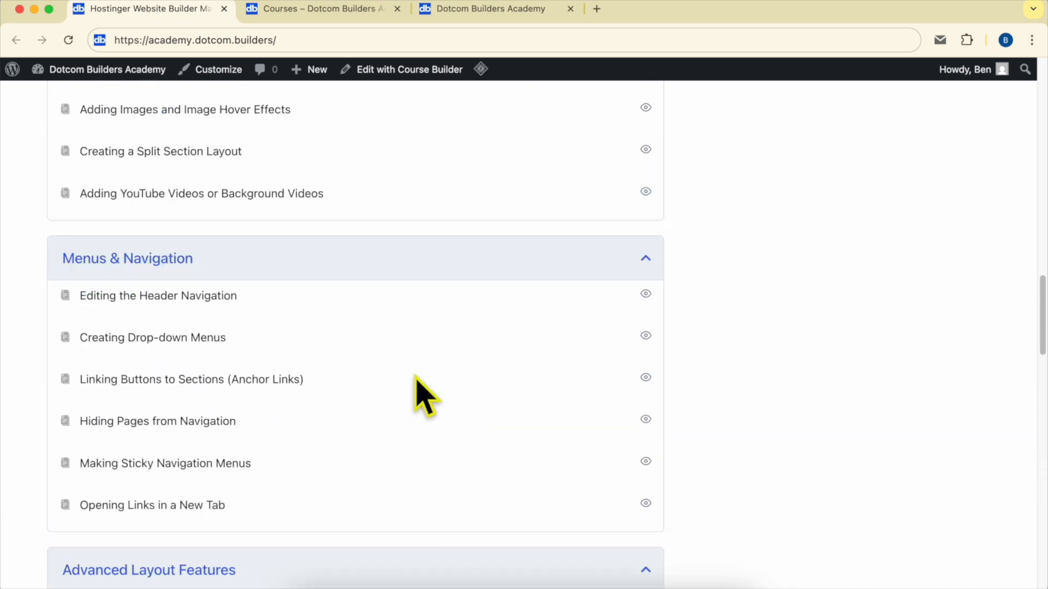
scroll(423, 390, "up", 8)
left_click(314, 8)
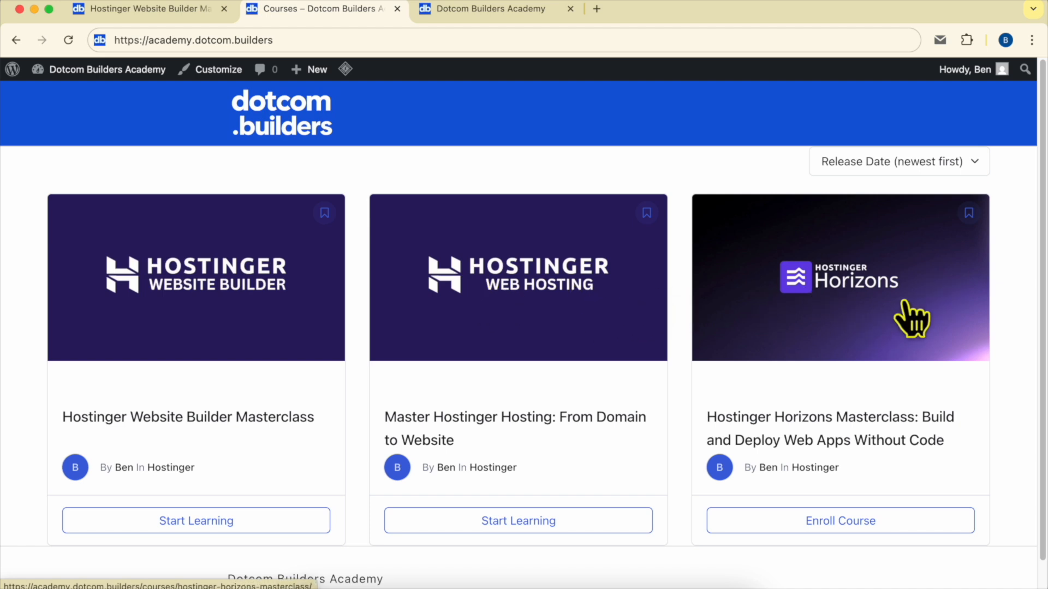
left_click(464, 9)
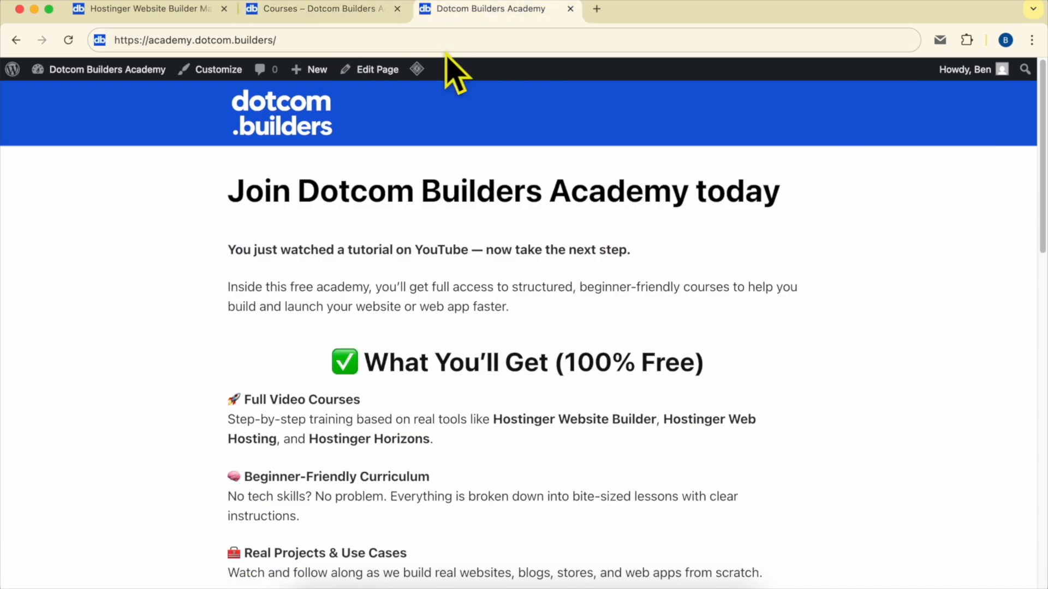
left_click_drag(134, 39, 403, 33)
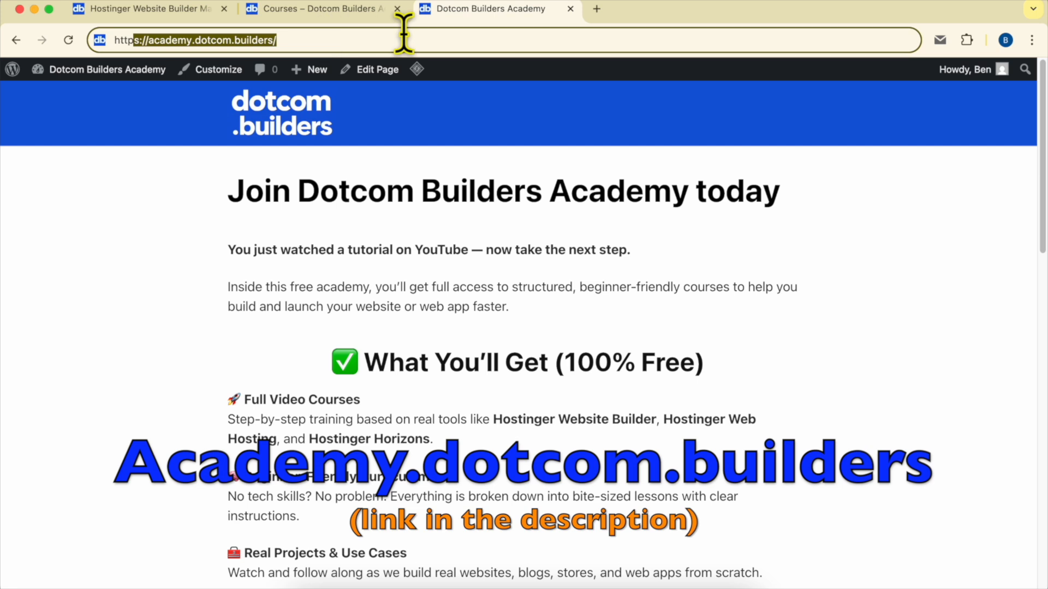
scroll(610, 276, "down", 15)
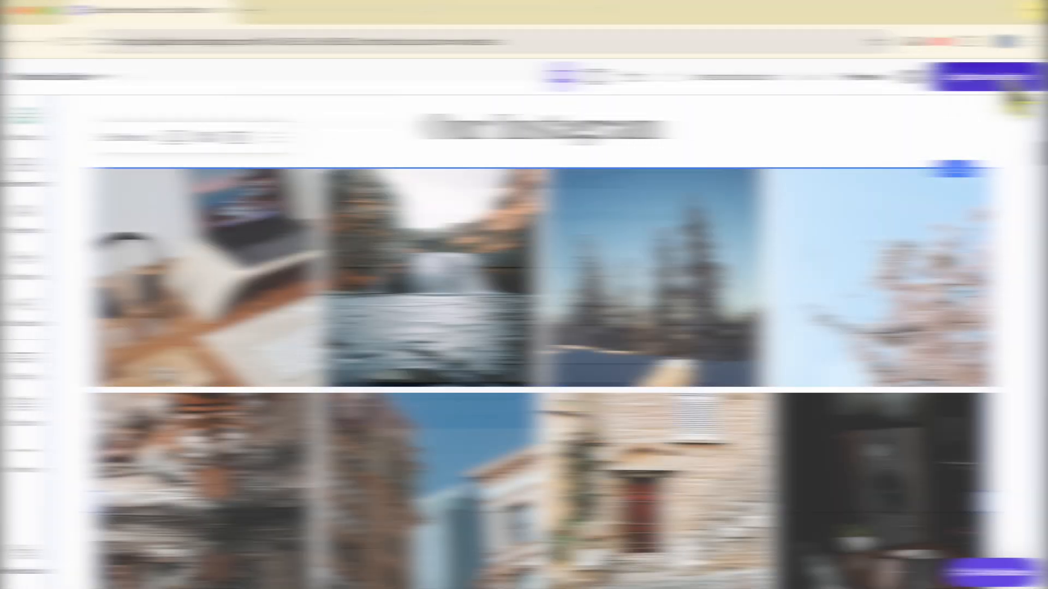
Step: Publish the updated website, open the live benstutorial.com site and reload it to replay the animations
left_click(1008, 77)
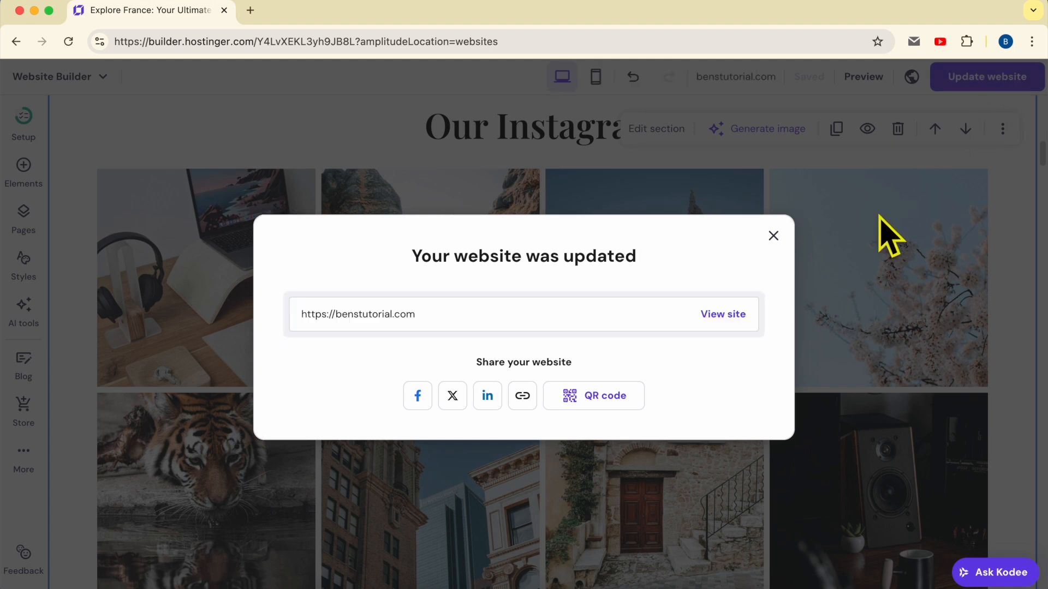
left_click(731, 322)
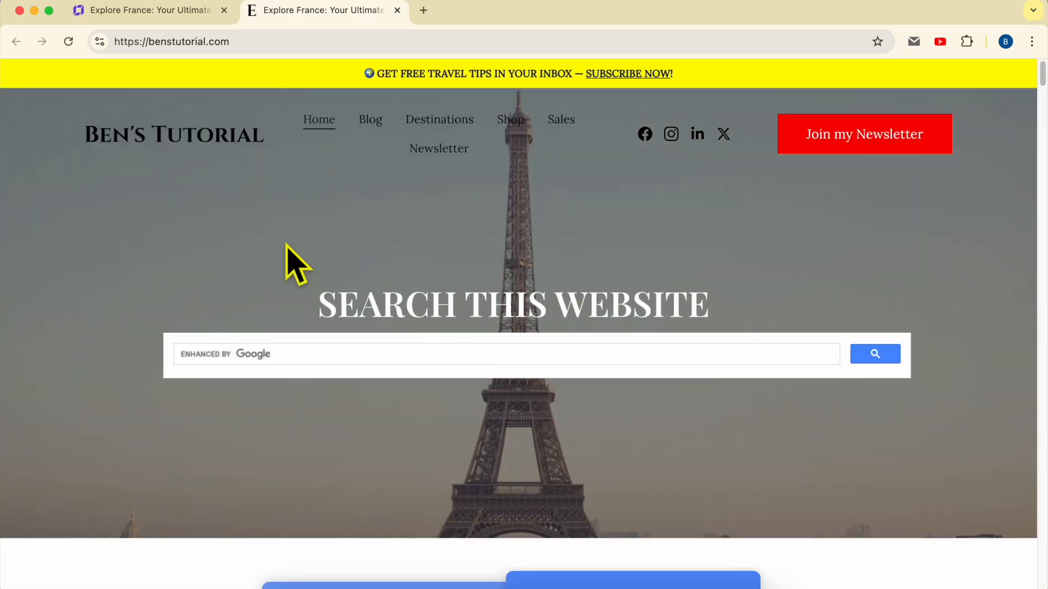
left_click(73, 41)
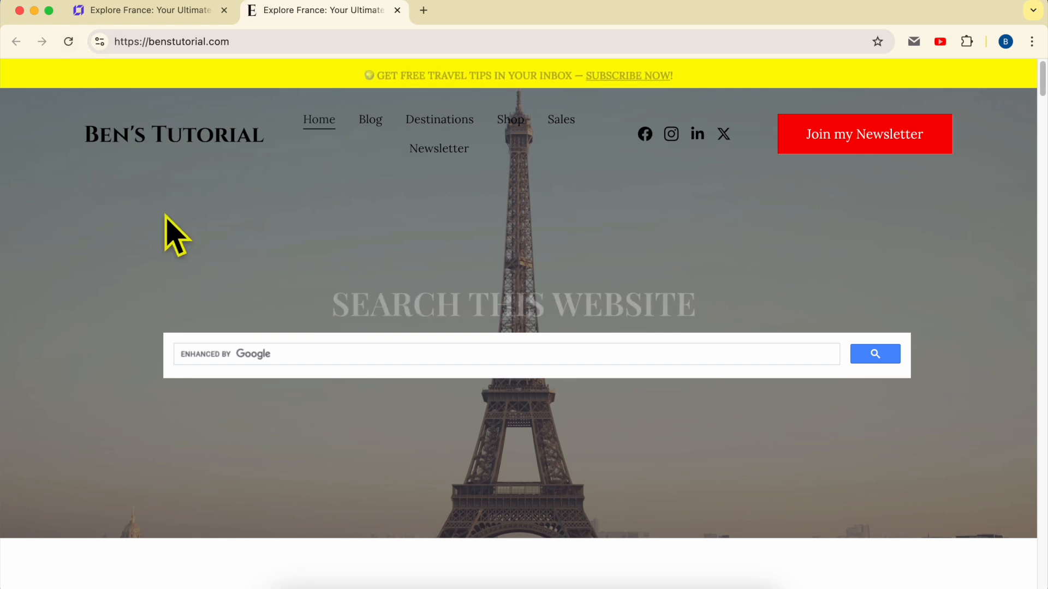
left_click(68, 41)
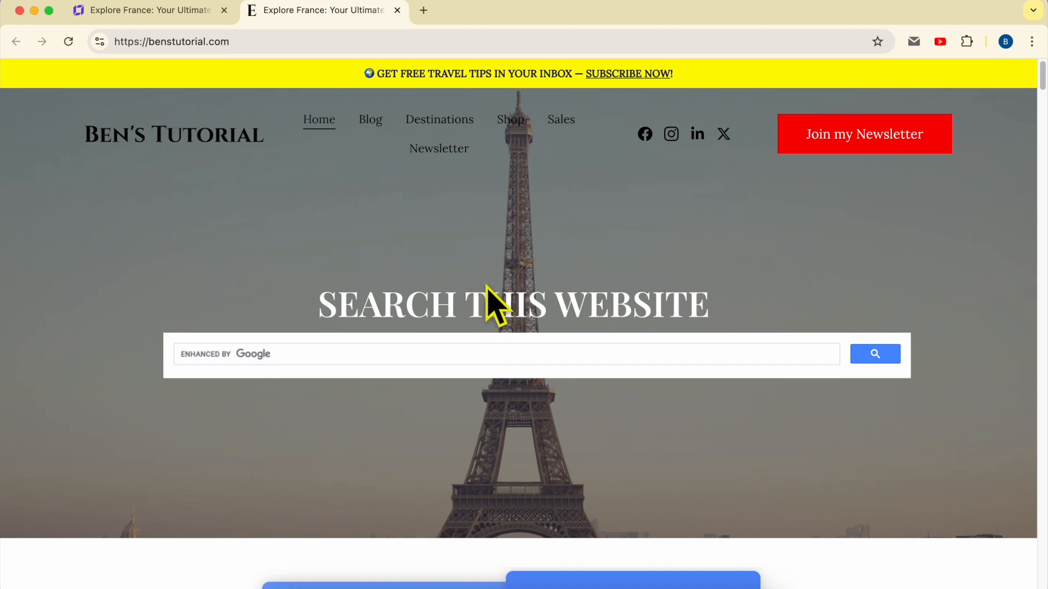
Step: Check the Instagram feed's Fade animation under "Our Instagram" on the live site, reloading the page to replay it
scroll(494, 305, "down", 20)
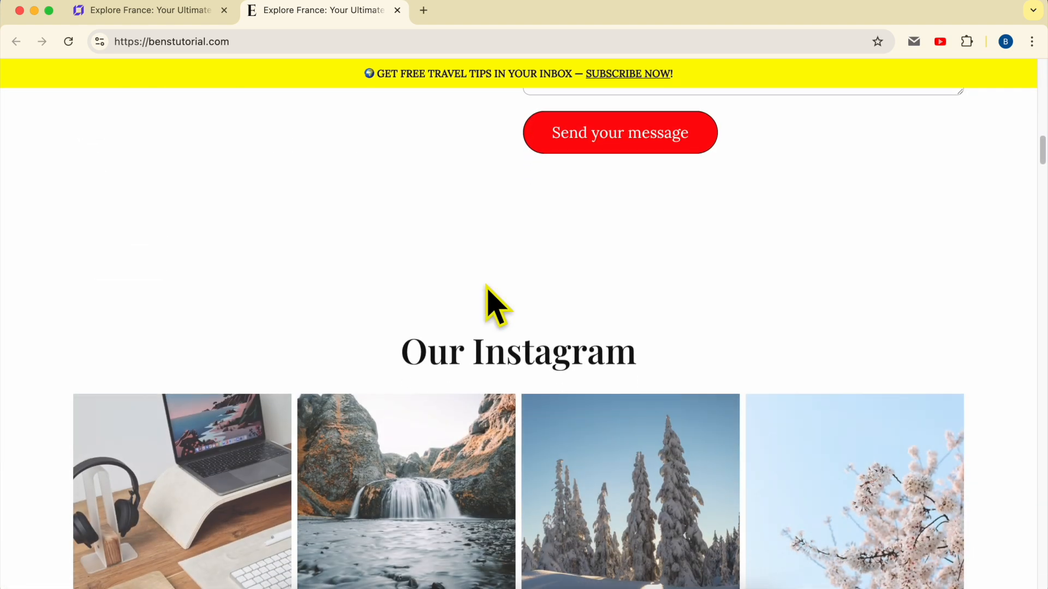
scroll(492, 305, "down", 4)
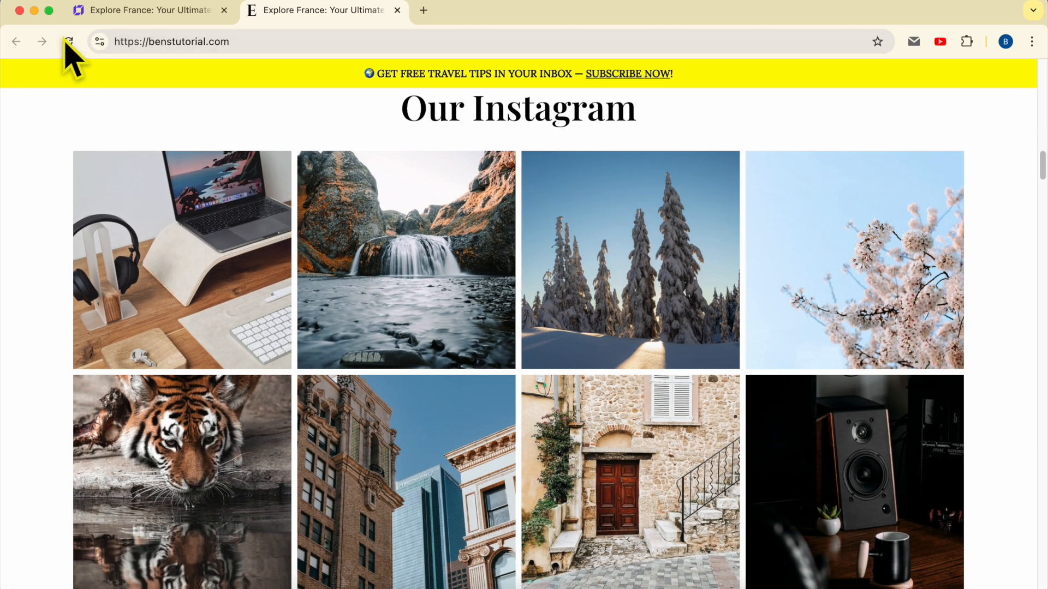
left_click(68, 41)
scroll(162, 243, "down", 20)
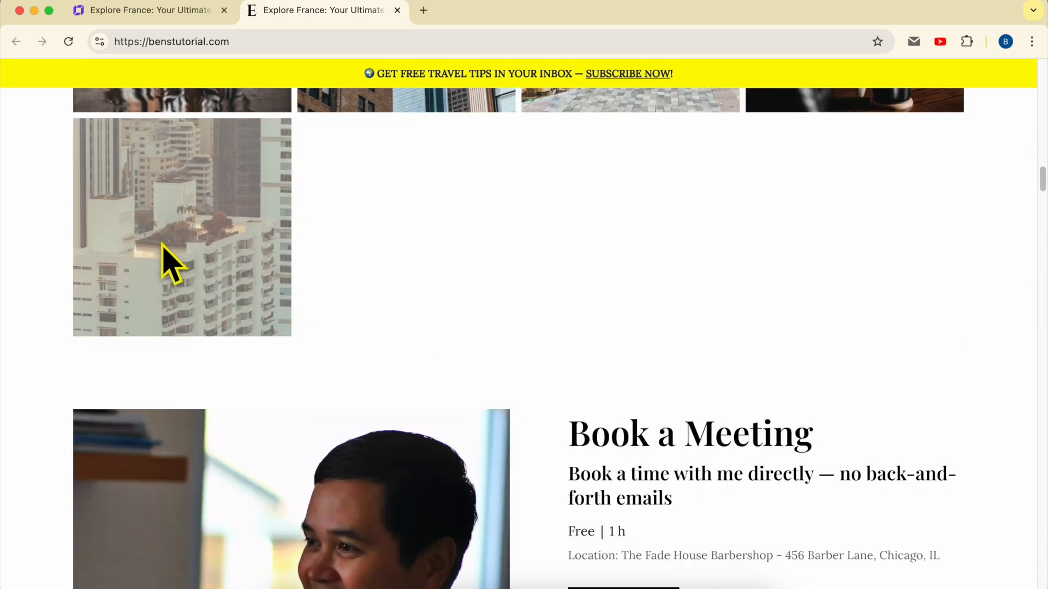
scroll(162, 244, "up", 9)
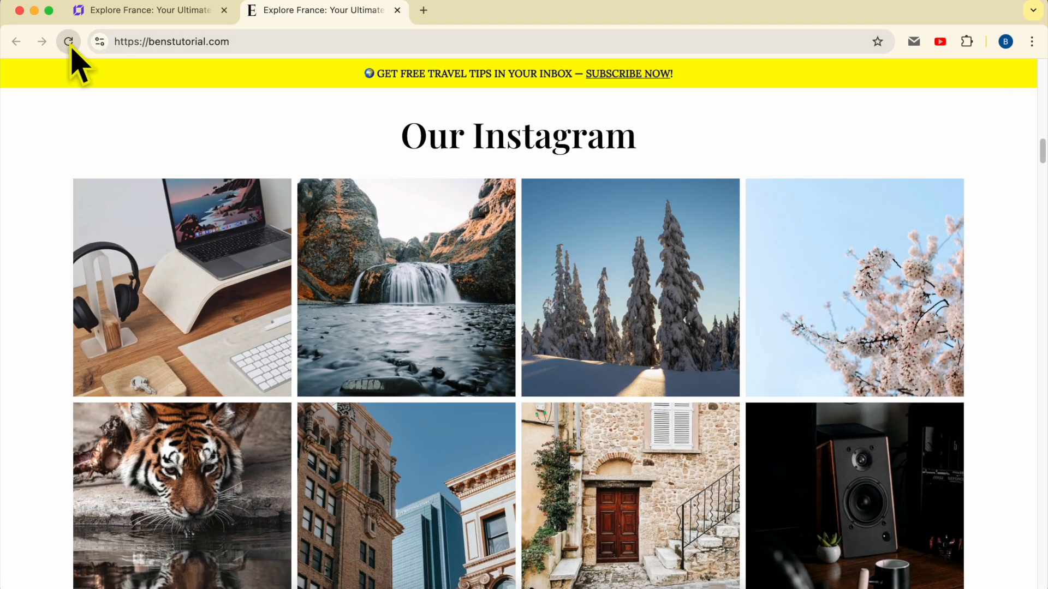
left_click(70, 43)
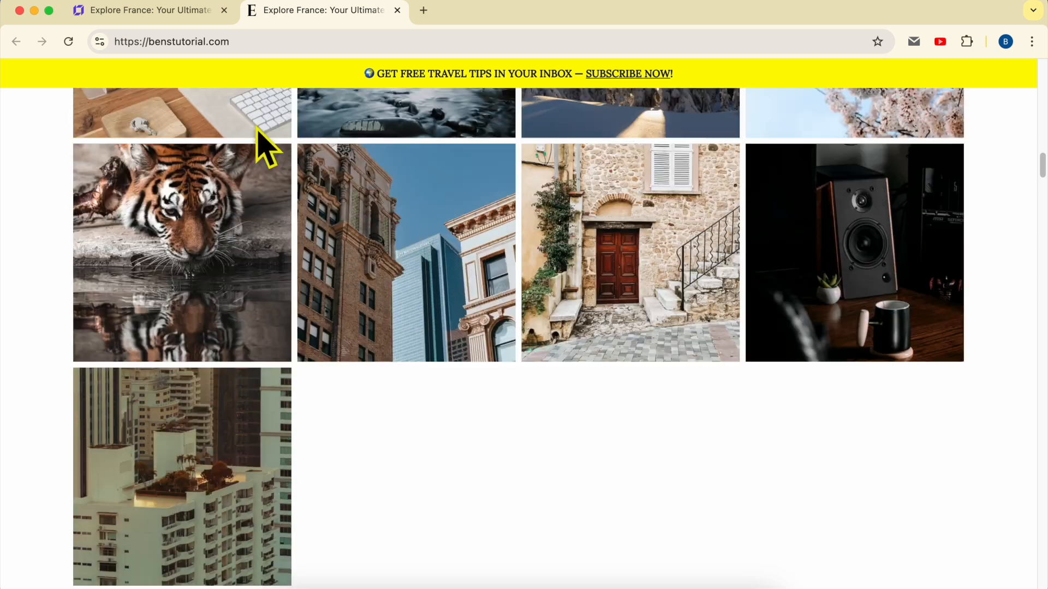
Step: Return to the website editor and move the "Search this website" heading and search bar lower in the hero section
left_click(180, 20)
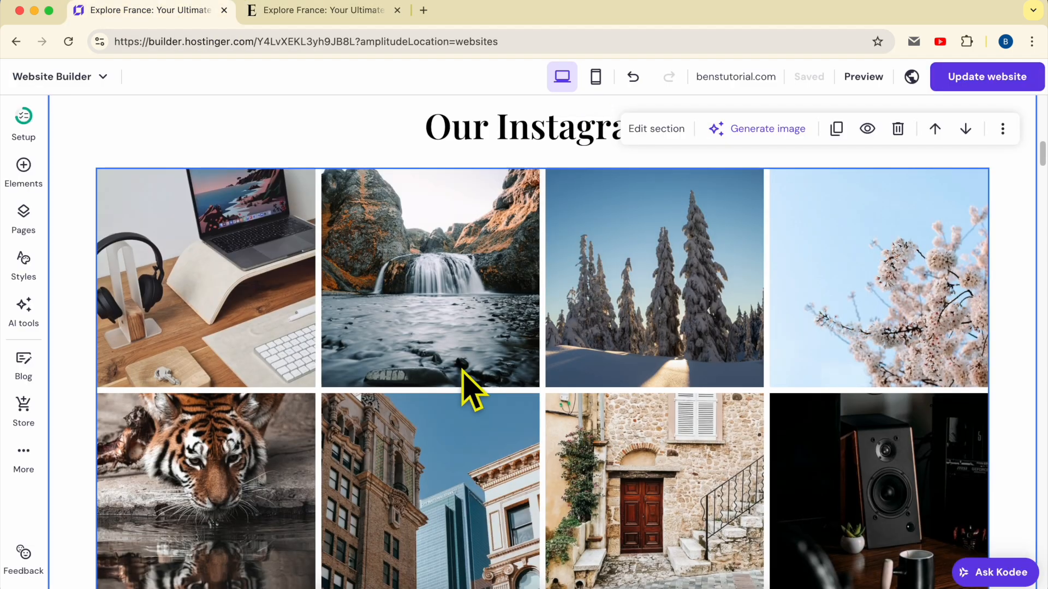
scroll(462, 371, "up", 15)
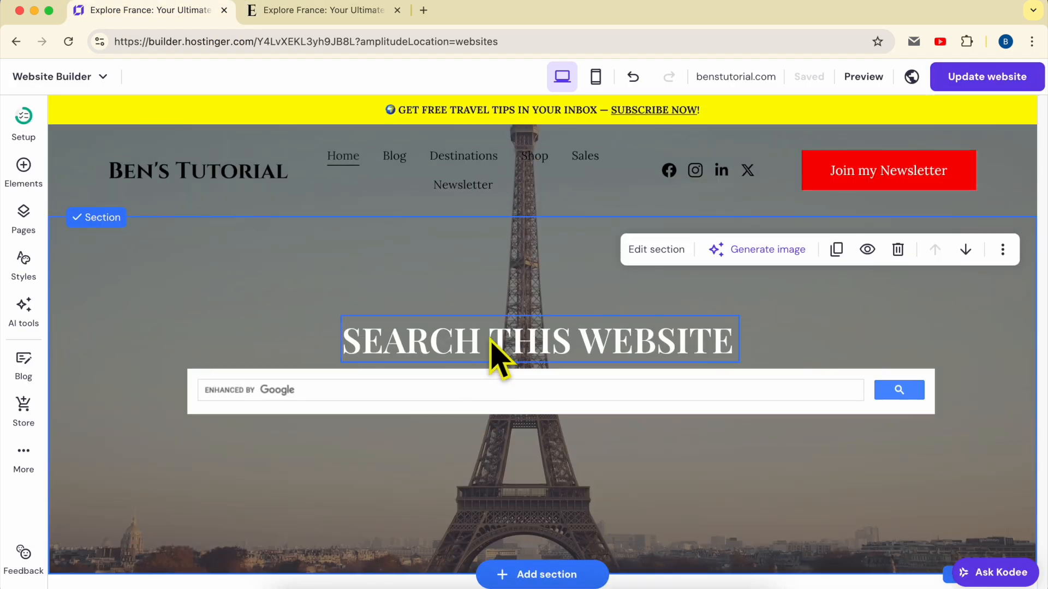
left_click(491, 341)
left_click_drag(493, 341, 516, 480)
left_click(502, 351)
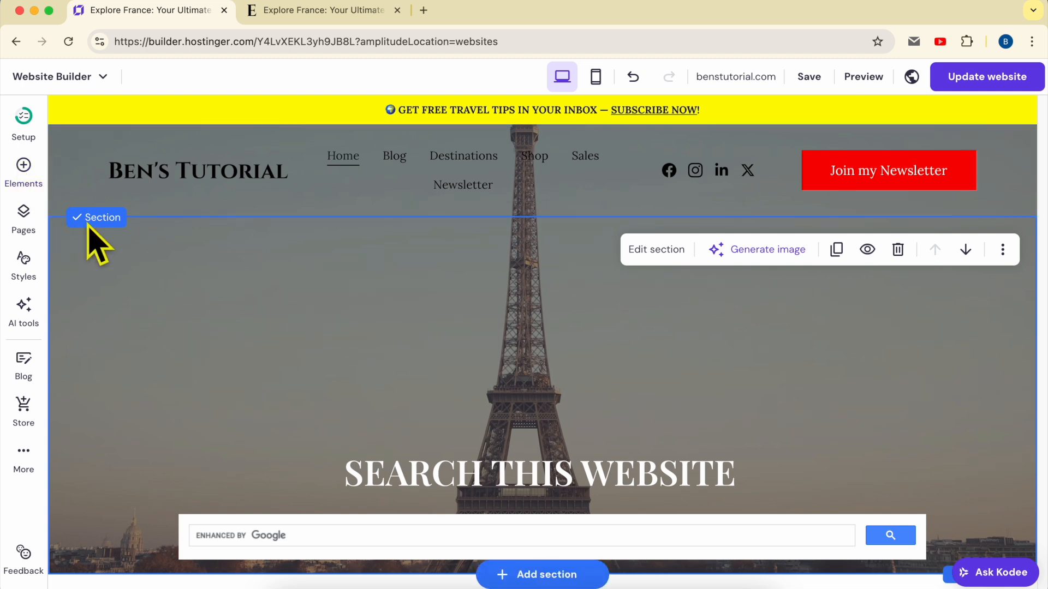
Step: Add an image element to the hero section and place it directly above the "Search this website" heading
left_click(23, 169)
left_click_drag(93, 335, 533, 288)
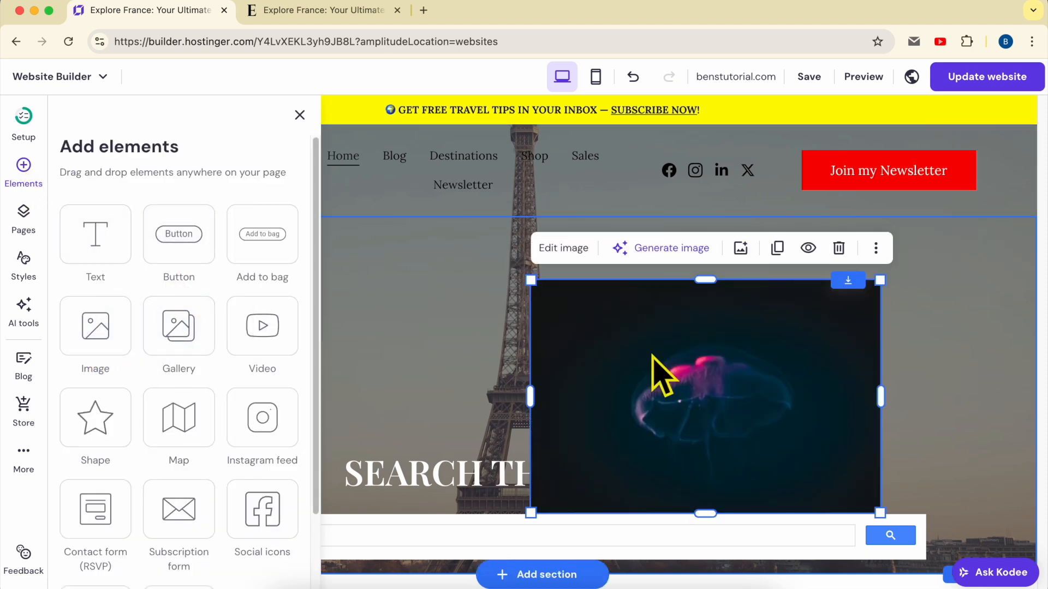
left_click(490, 385)
left_click_drag(499, 285, 475, 304)
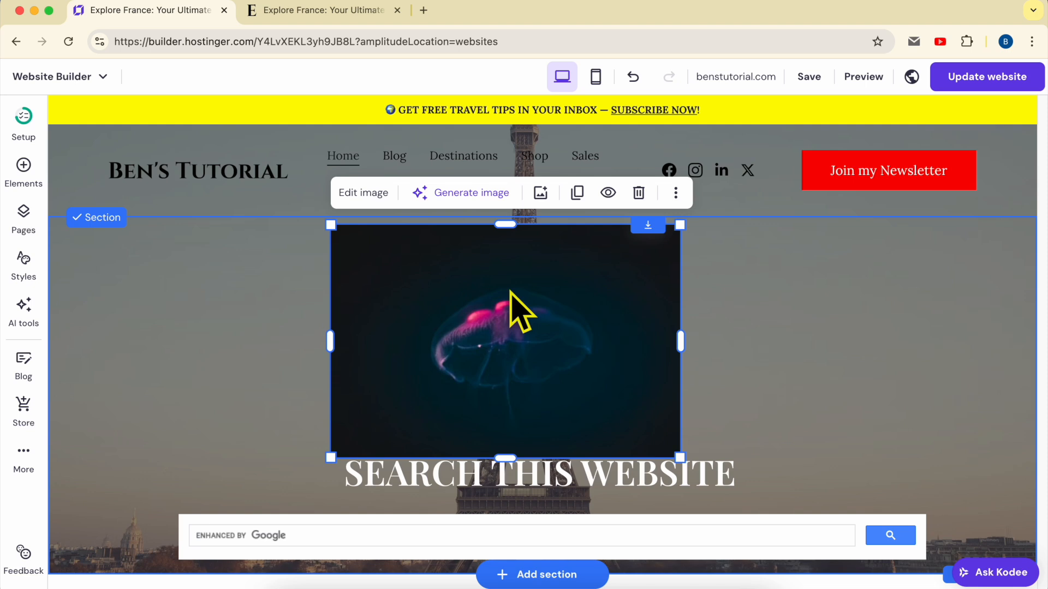
Step: Set the animation of the jellyfish image in the hero section to Fade and close its settings
left_click(382, 196)
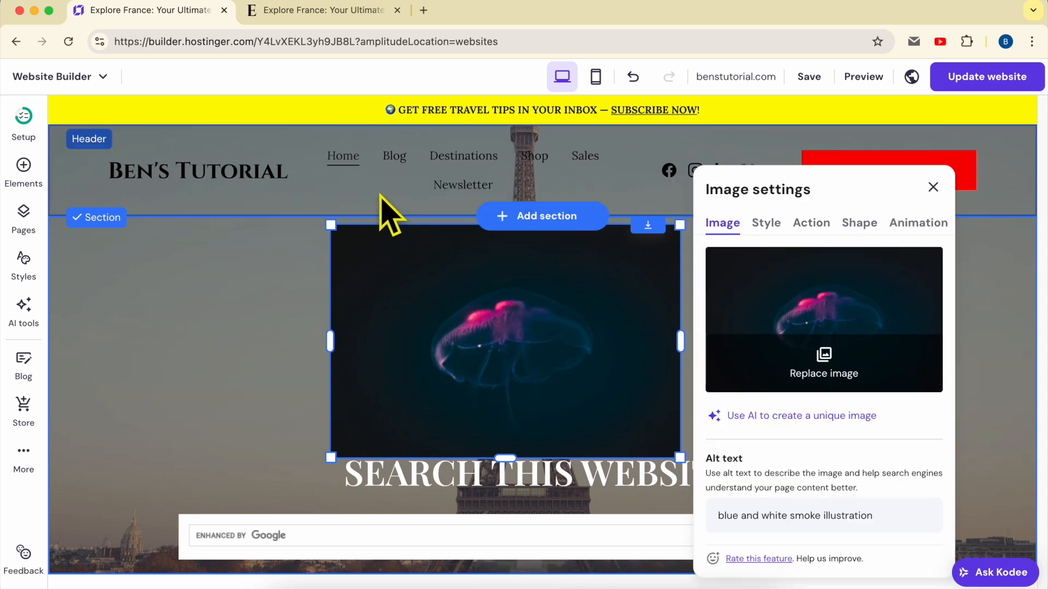
left_click(916, 223)
left_click(897, 308)
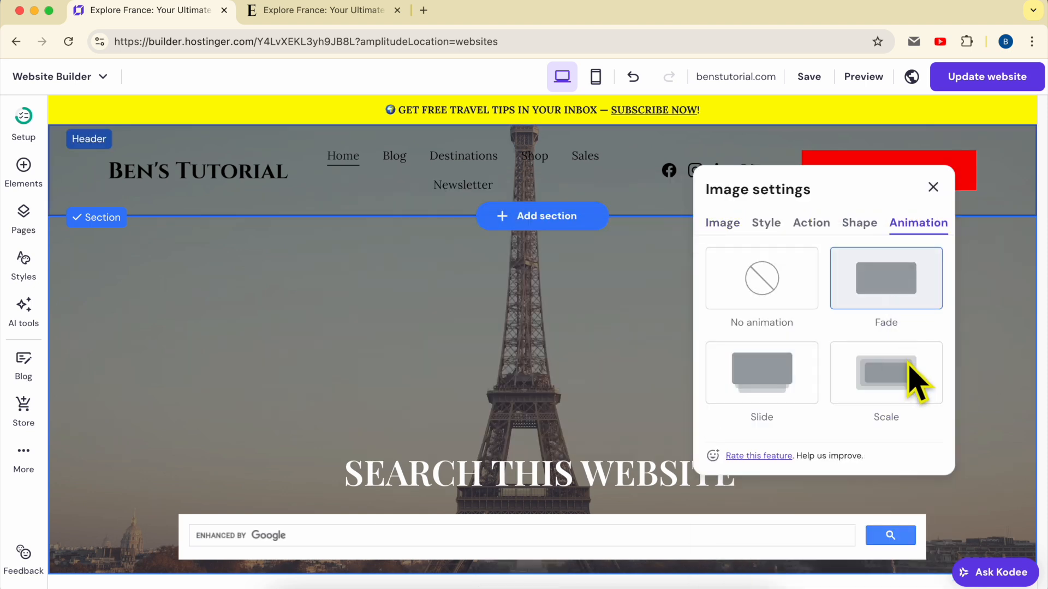
left_click(933, 187)
Step: Publish the website with the new hero image, view it on the live homepage and return to the editor
left_click(977, 82)
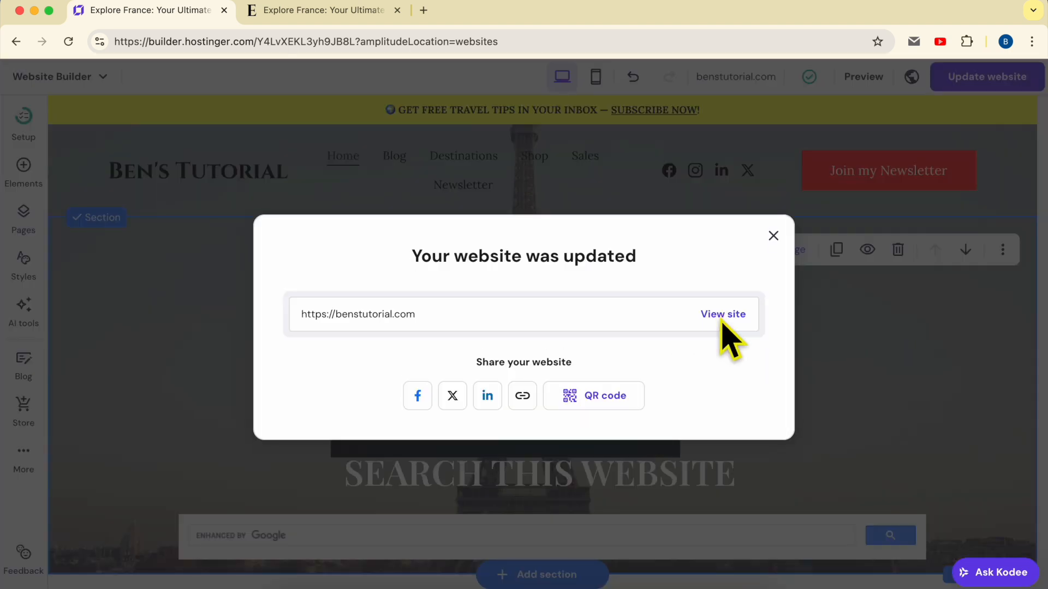
left_click(719, 314)
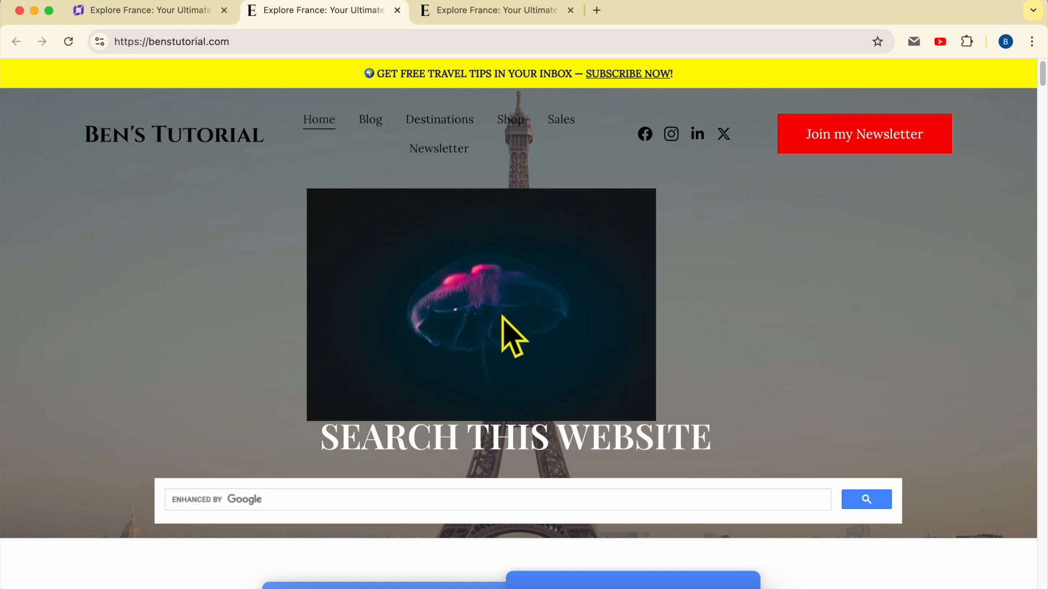
left_click(164, 12)
left_click(633, 256)
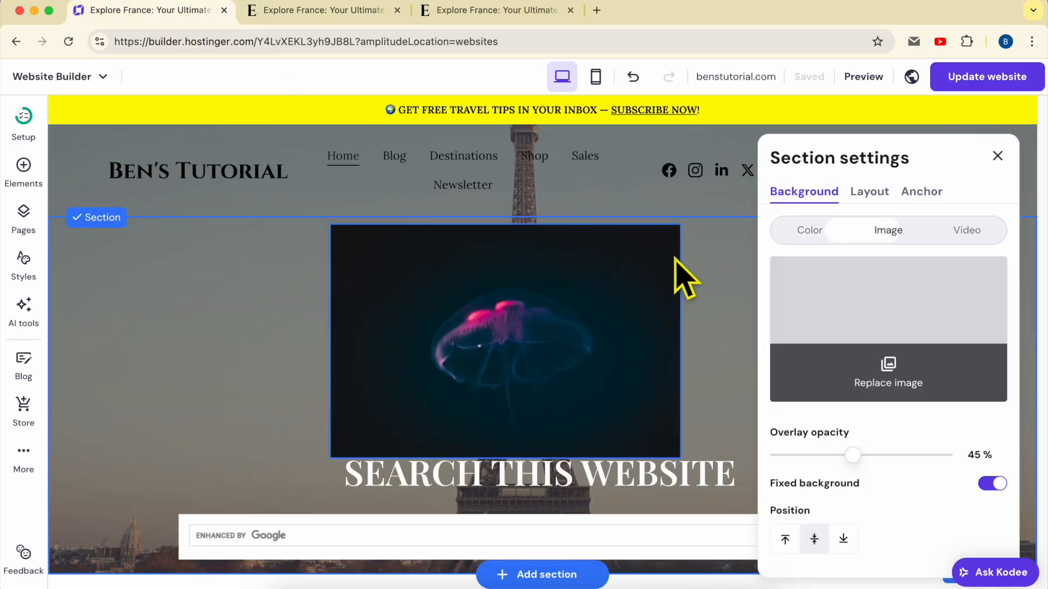
left_click(925, 192)
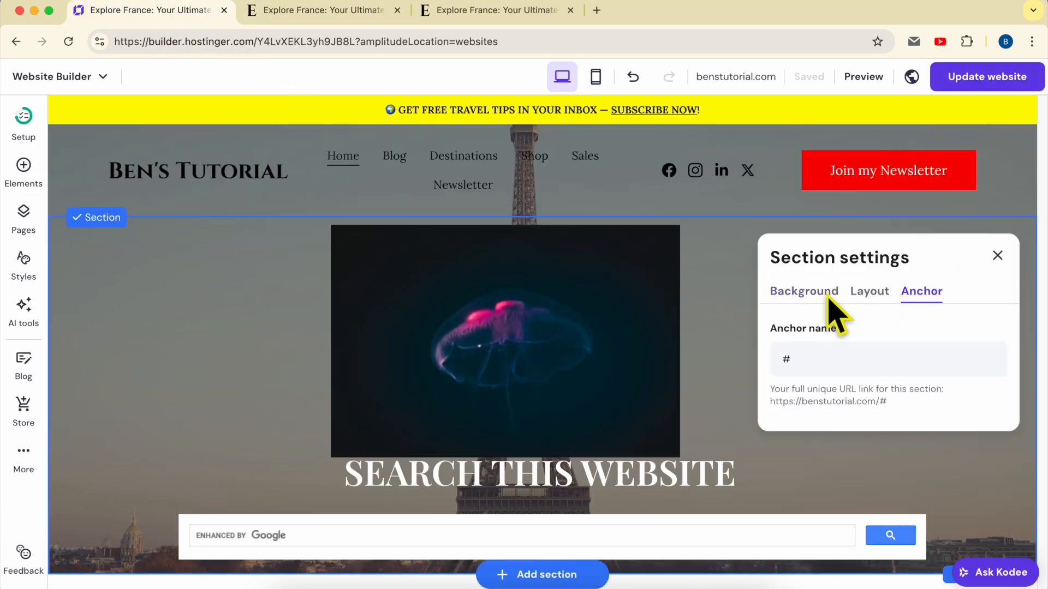
left_click(996, 255)
Step: Set the animation of the jellyfish image in the hero section to Slide and close its settings
left_click(566, 304)
left_click(362, 192)
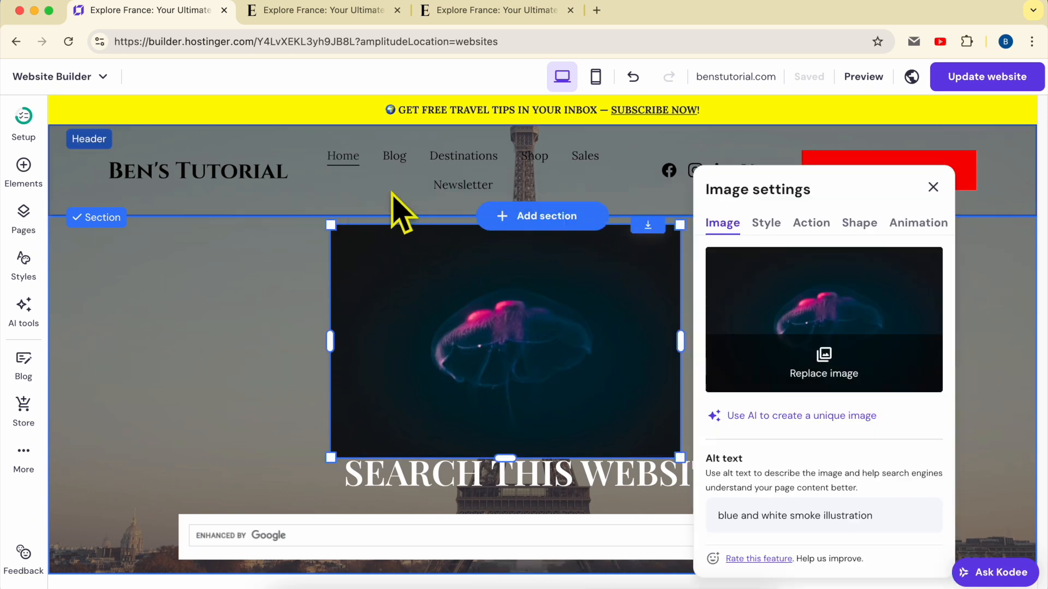
left_click(918, 222)
left_click(788, 397)
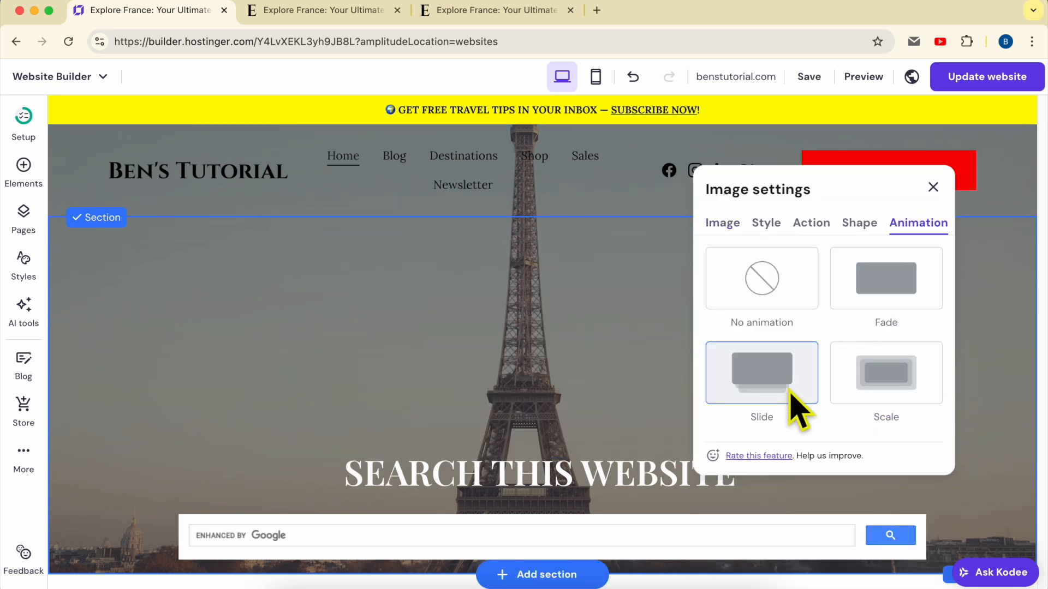
left_click(933, 187)
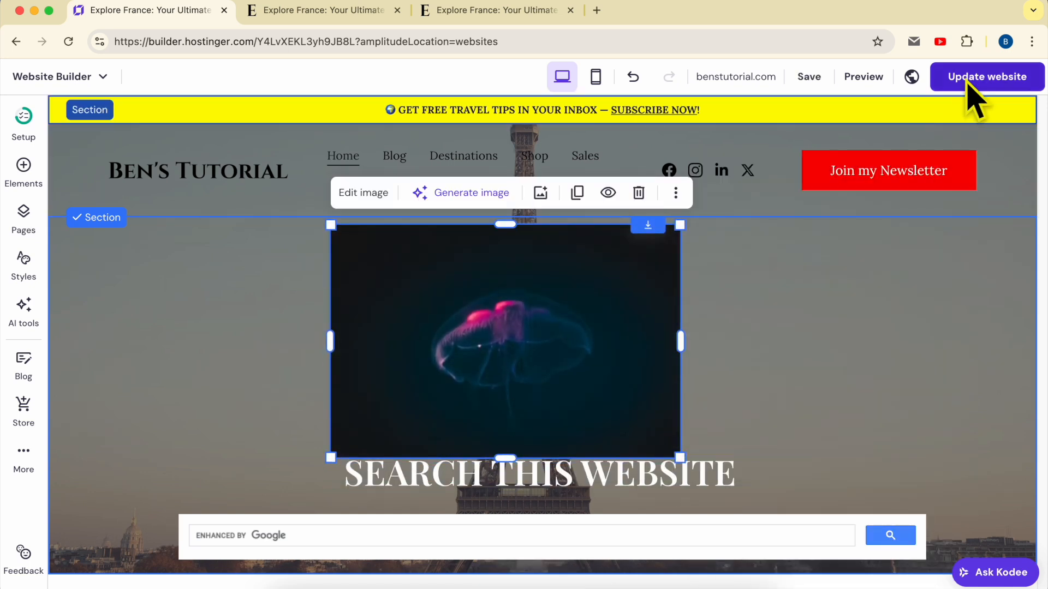
Step: Publish the updated website and view the hero image's Slide animation on the live homepage before returning to the editor
left_click(963, 83)
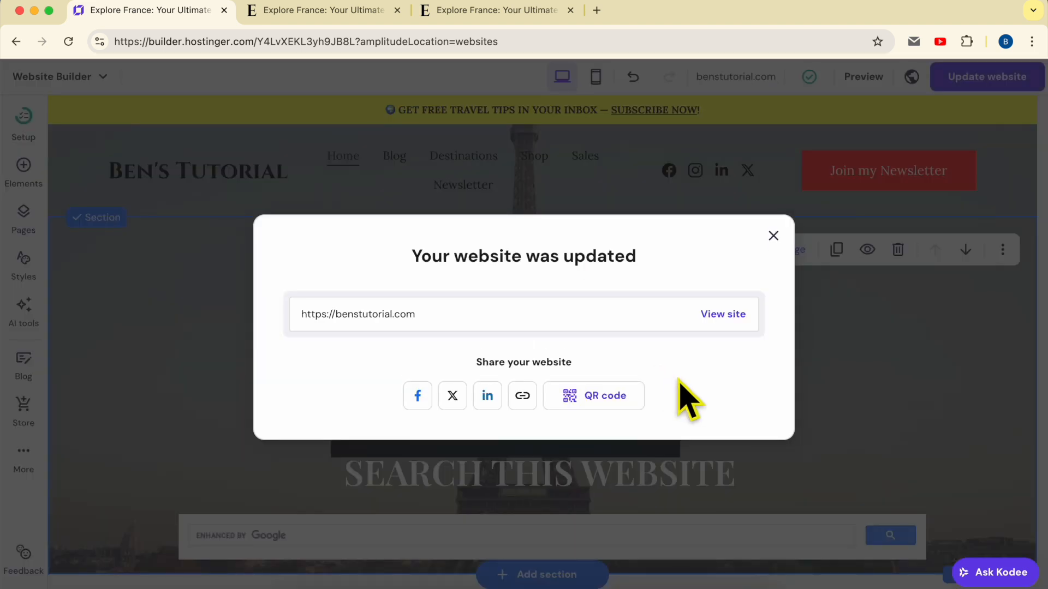
left_click(712, 319)
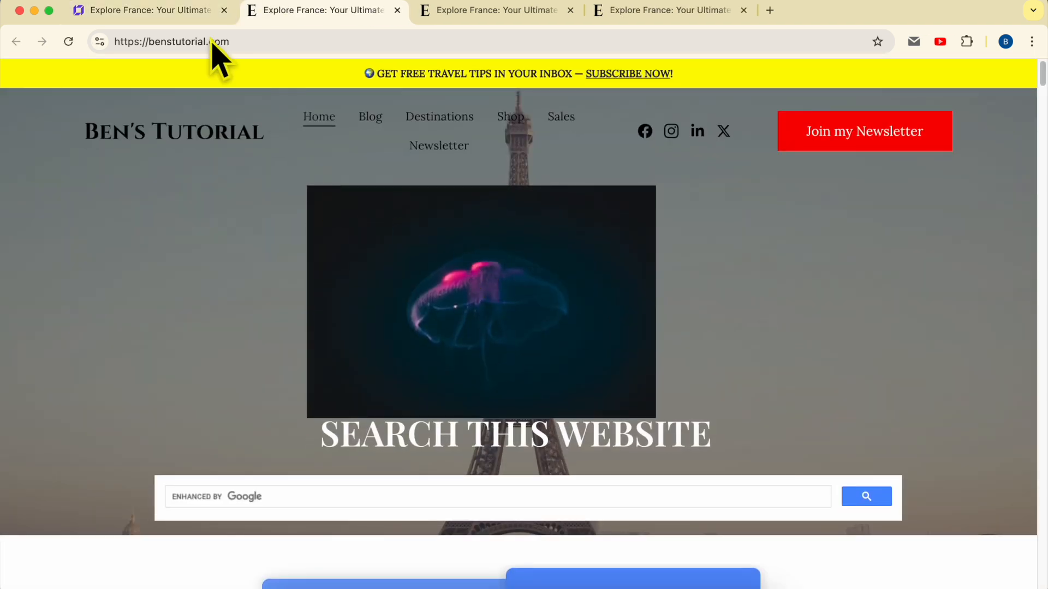
left_click(188, 23)
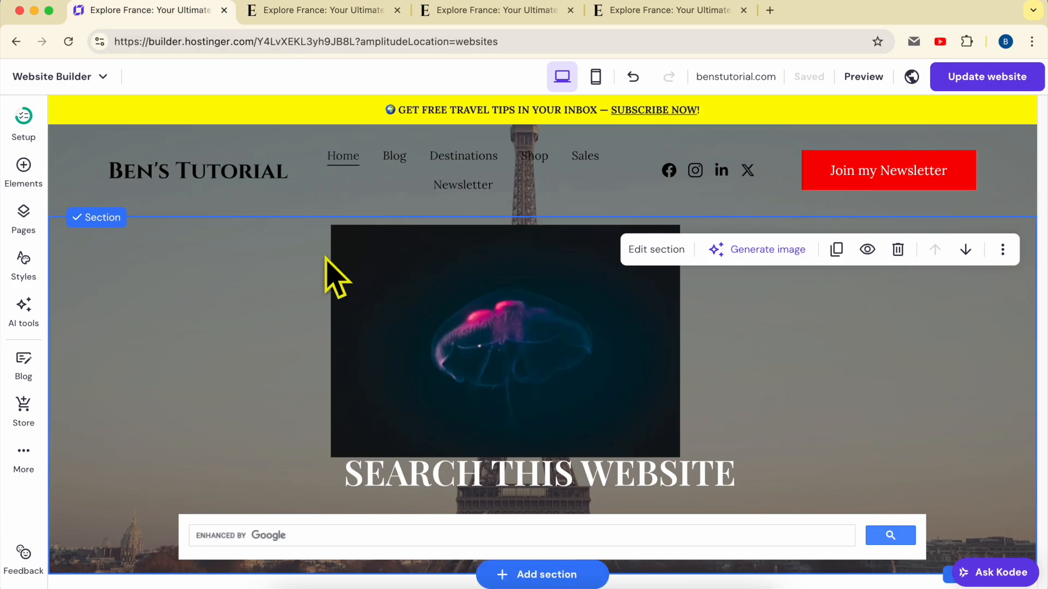
Step: Look through the homepage sections, from the pricing table and Instagram feed down to the product list
scroll(240, 314, "down", 18)
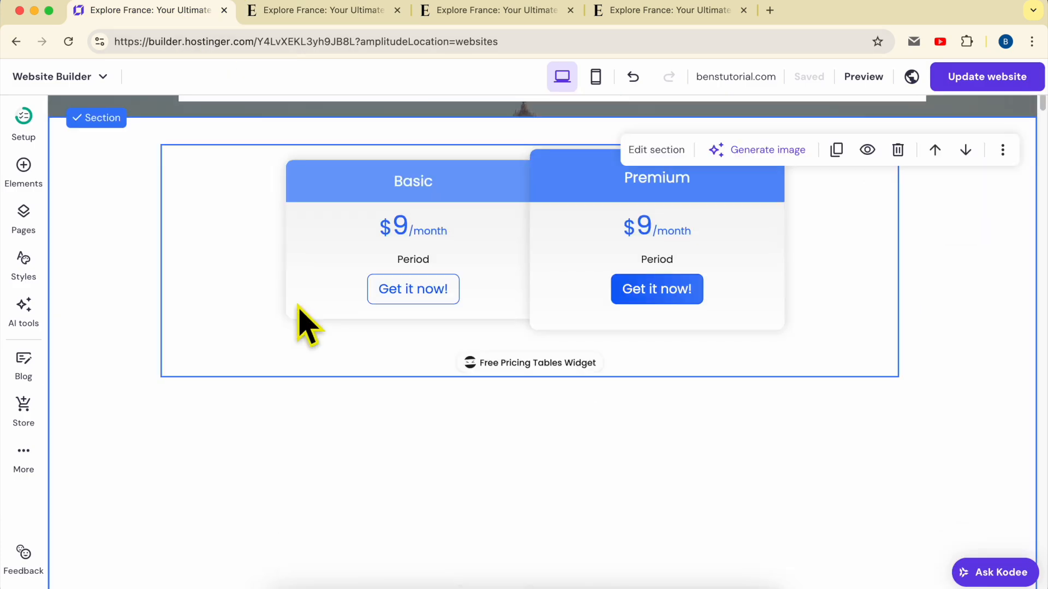
scroll(374, 311, "down", 5)
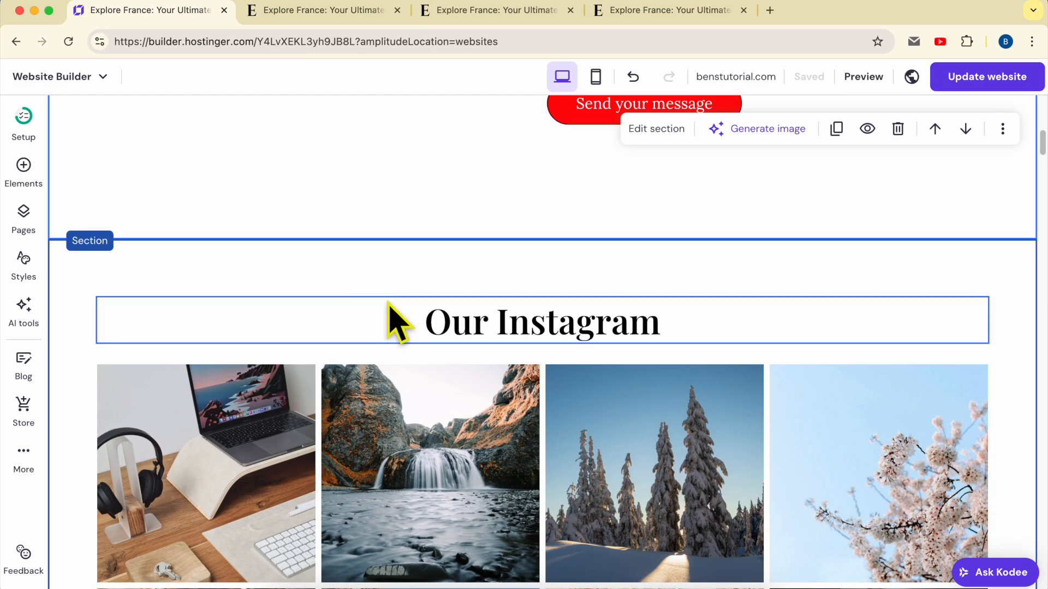
scroll(480, 308, "down", 1)
left_click(488, 299)
scroll(496, 317, "down", 10)
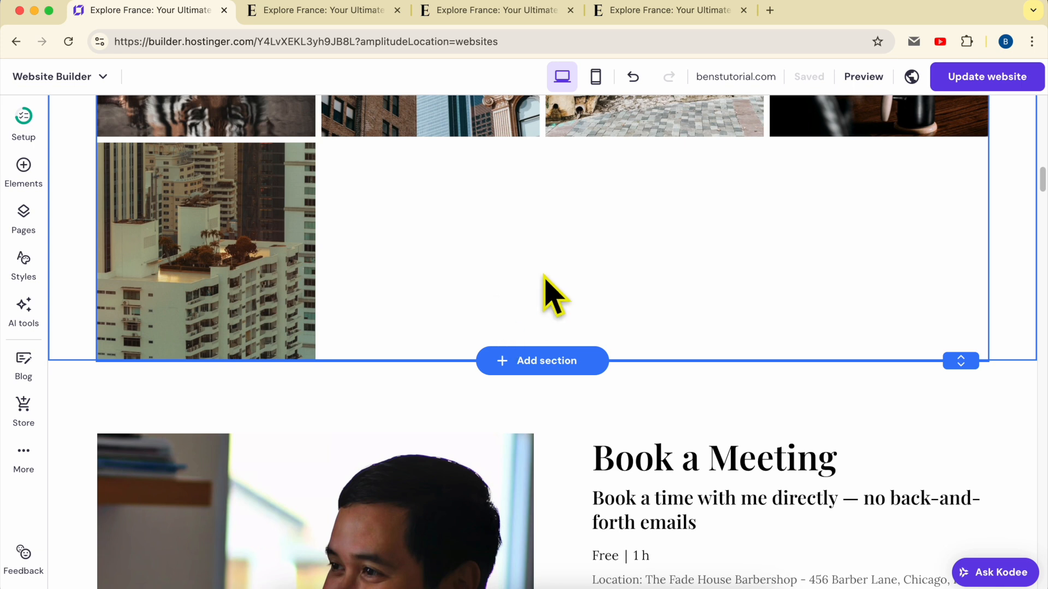
scroll(545, 293, "down", 8)
scroll(546, 280, "down", 10)
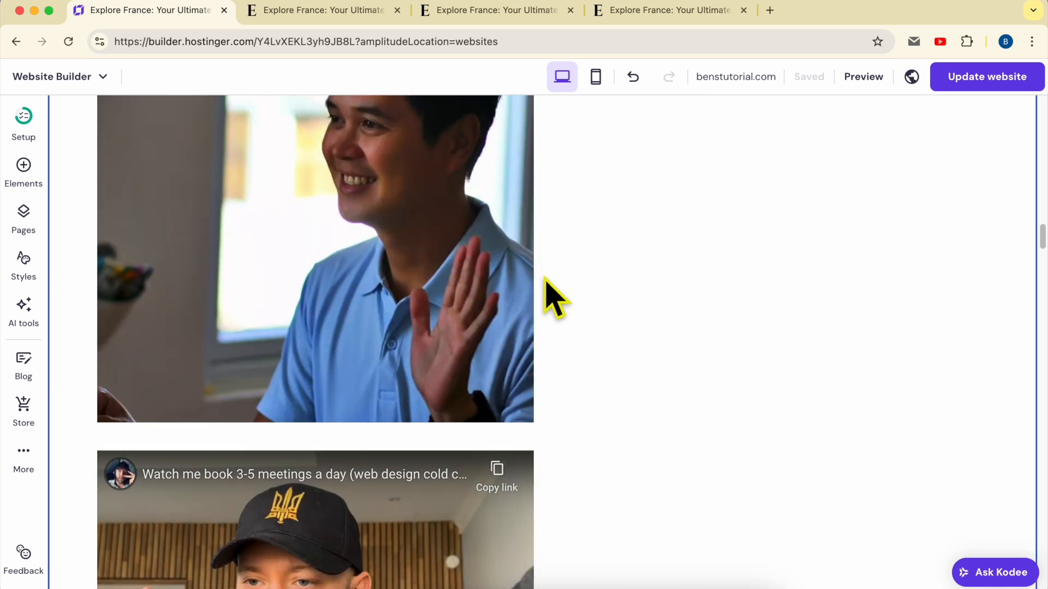
scroll(549, 290, "down", 5)
scroll(548, 290, "up", 12)
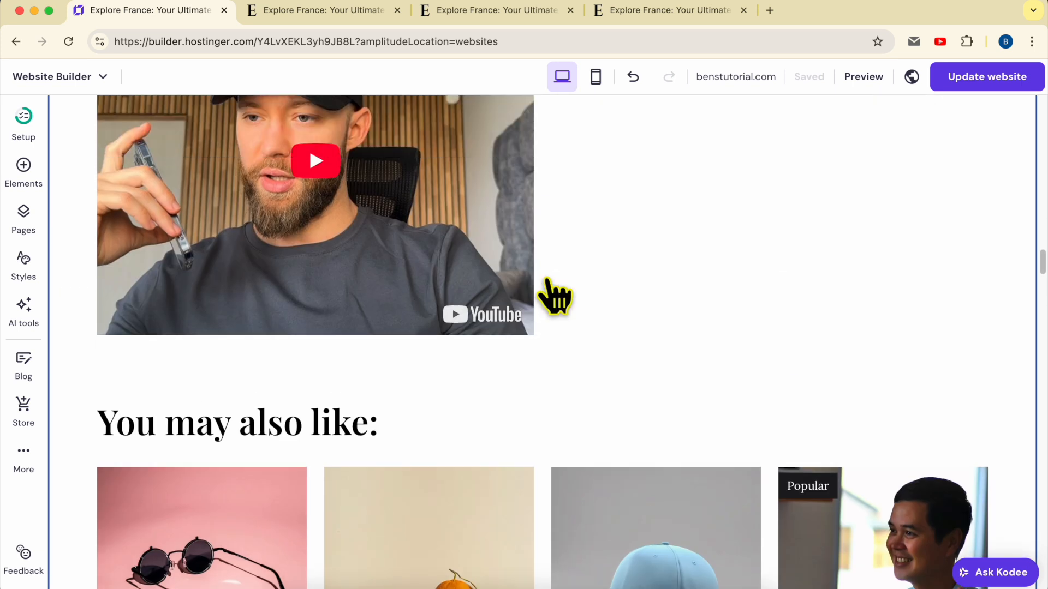
scroll(491, 273, "down", 15)
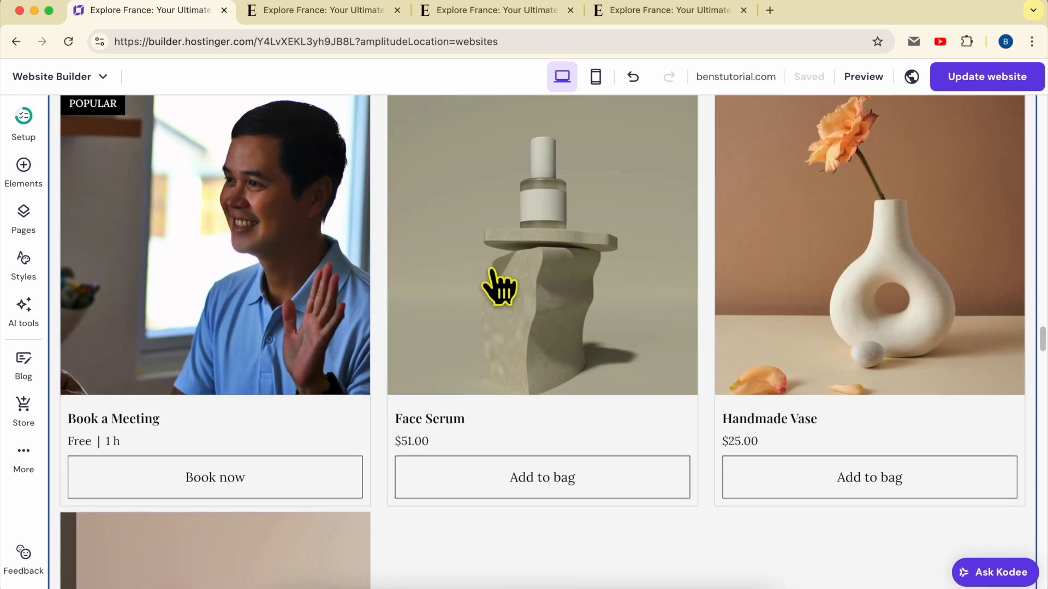
scroll(498, 286, "down", 10)
scroll(498, 289, "up", 20)
Step: Replace the jellyfish image in the hero section with a video element placed centrally above the SEARCH THIS WEBSITE heading
left_click(576, 299)
left_click(639, 193)
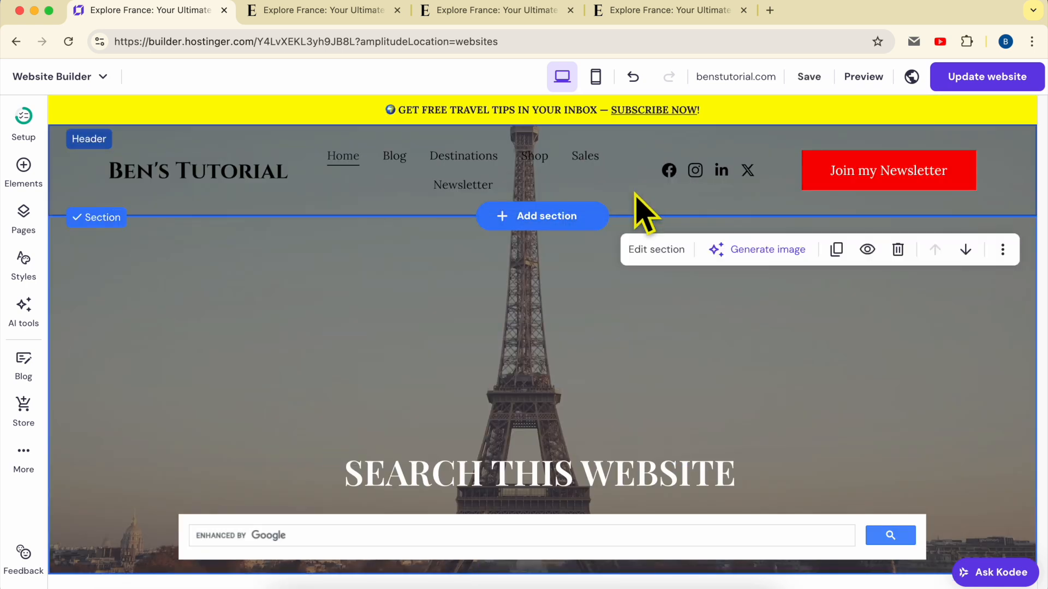
left_click(32, 166)
left_click_drag(253, 328, 453, 317)
left_click_drag(529, 358, 436, 316)
Step: View the animation options in the hero video's settings and close them
left_click(379, 218)
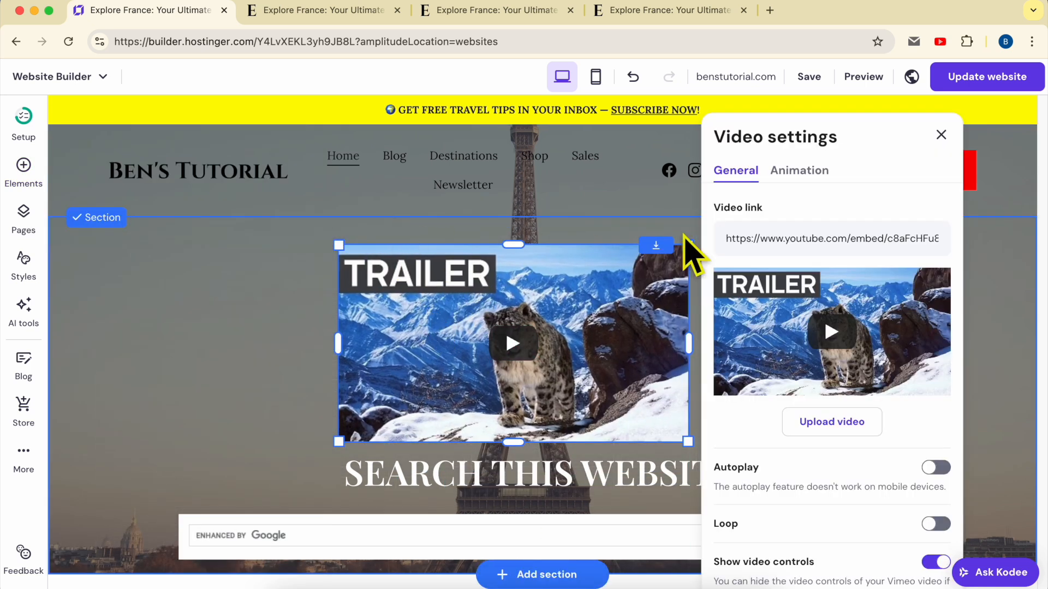
left_click(795, 172)
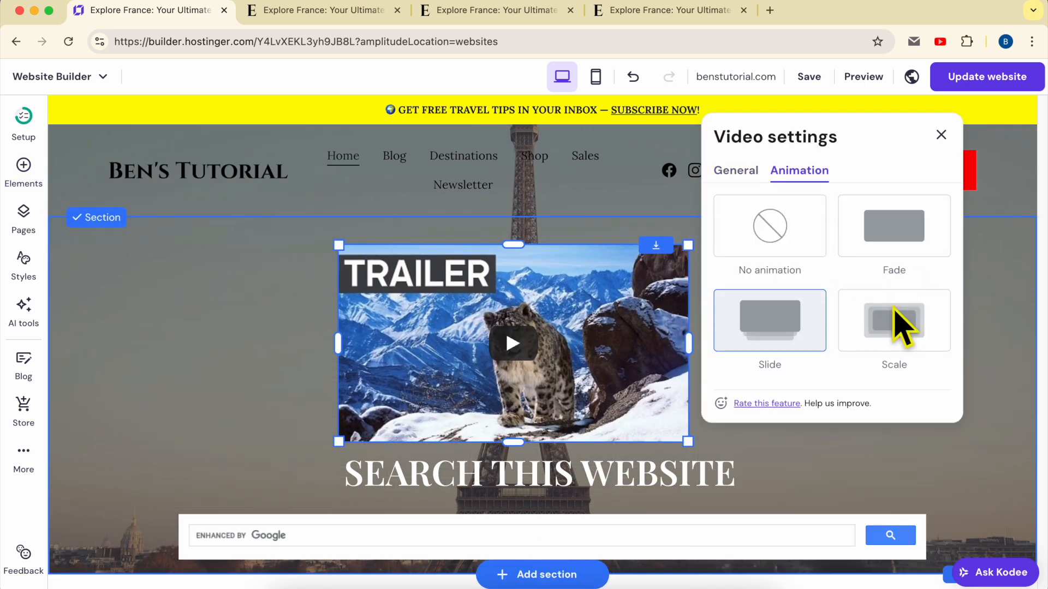
left_click(941, 135)
Step: Compare the text editing options of the SEARCH THIS WEBSITE heading with the settings of the hero video
left_click(574, 463)
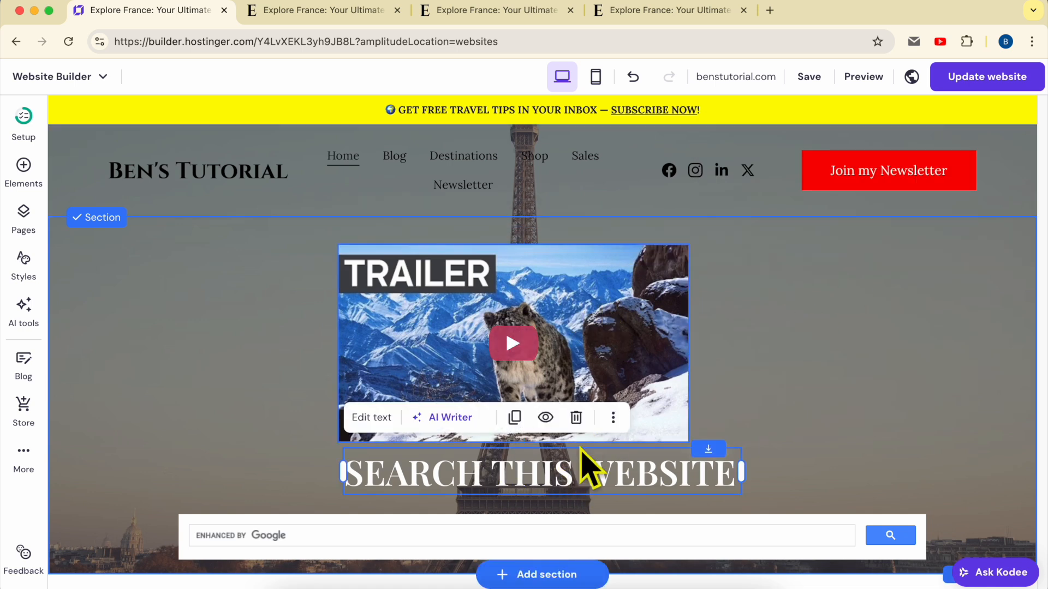
left_click(373, 419)
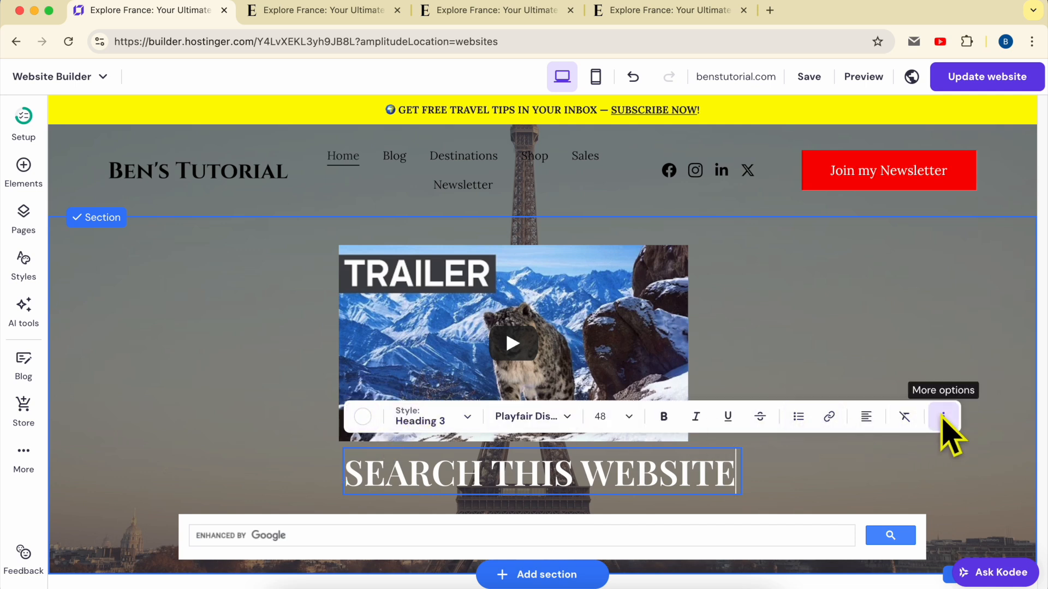
left_click(571, 305)
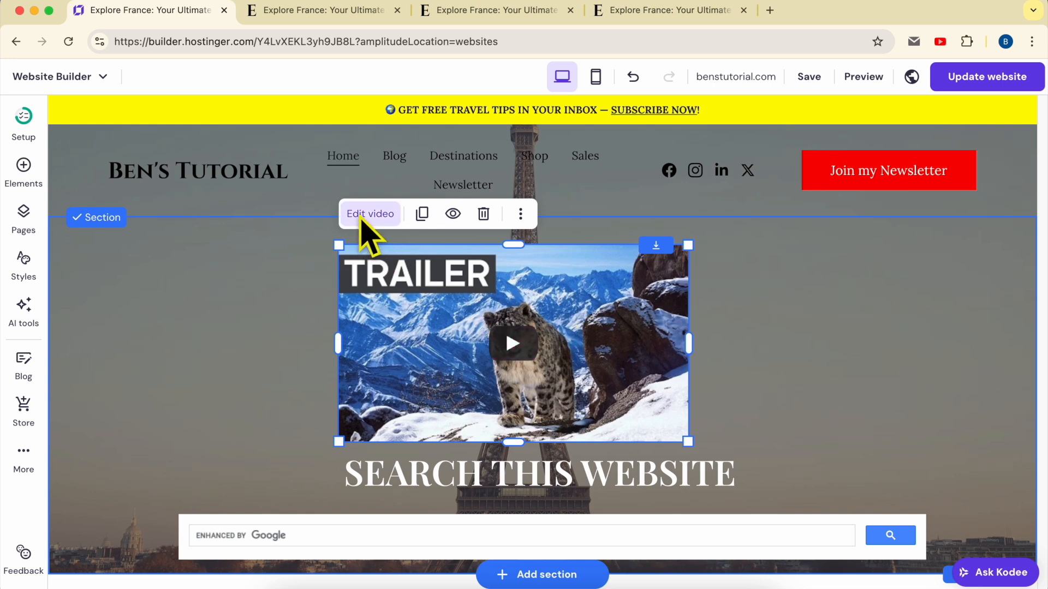
left_click(364, 214)
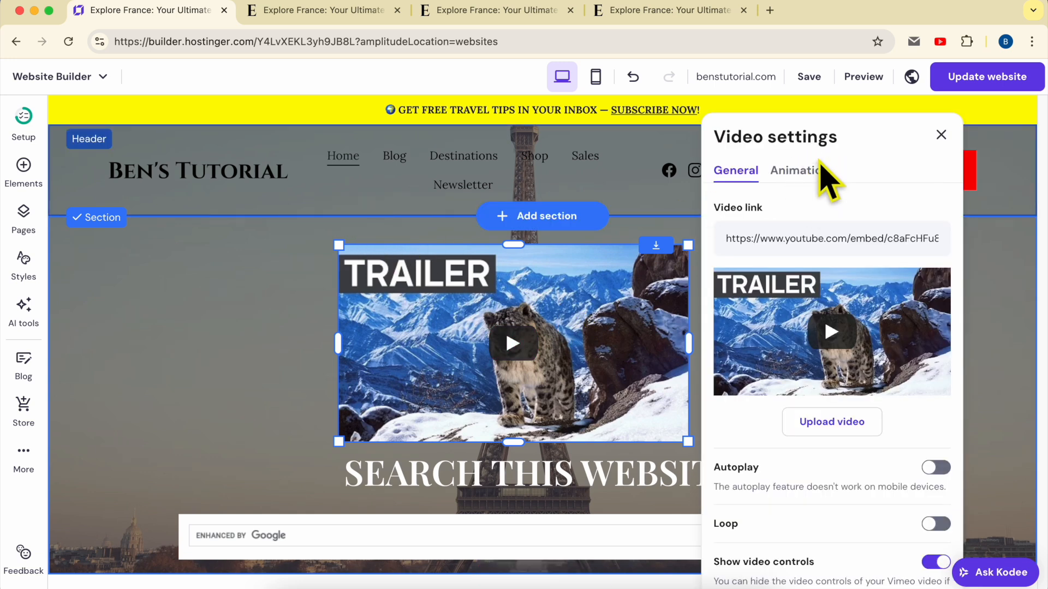
Step: Check the animation setting among the additional text options of the SEARCH THIS WEBSITE heading and close the text editor
left_click(538, 482)
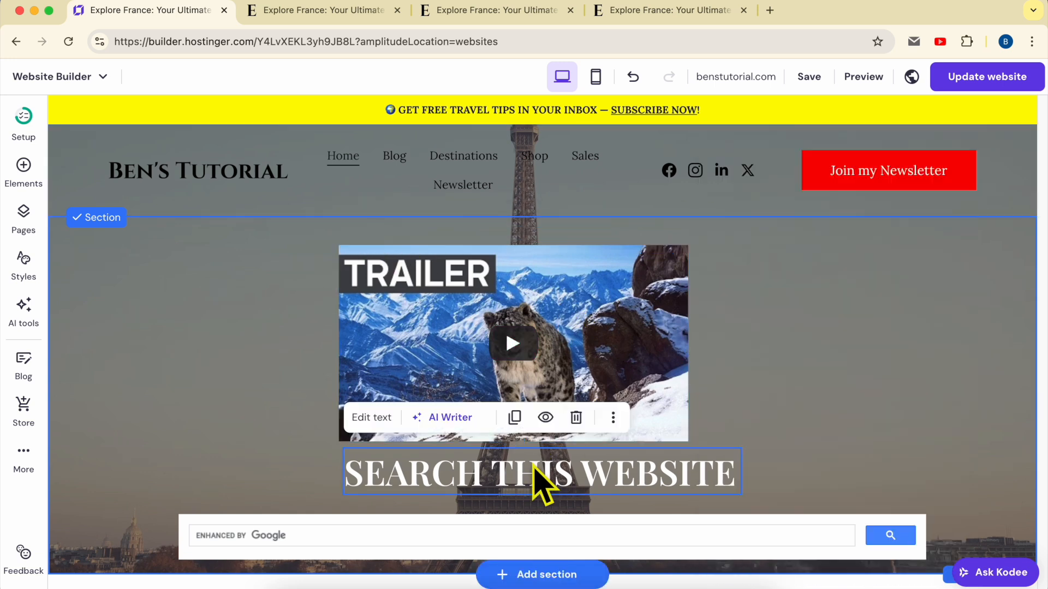
left_click(371, 420)
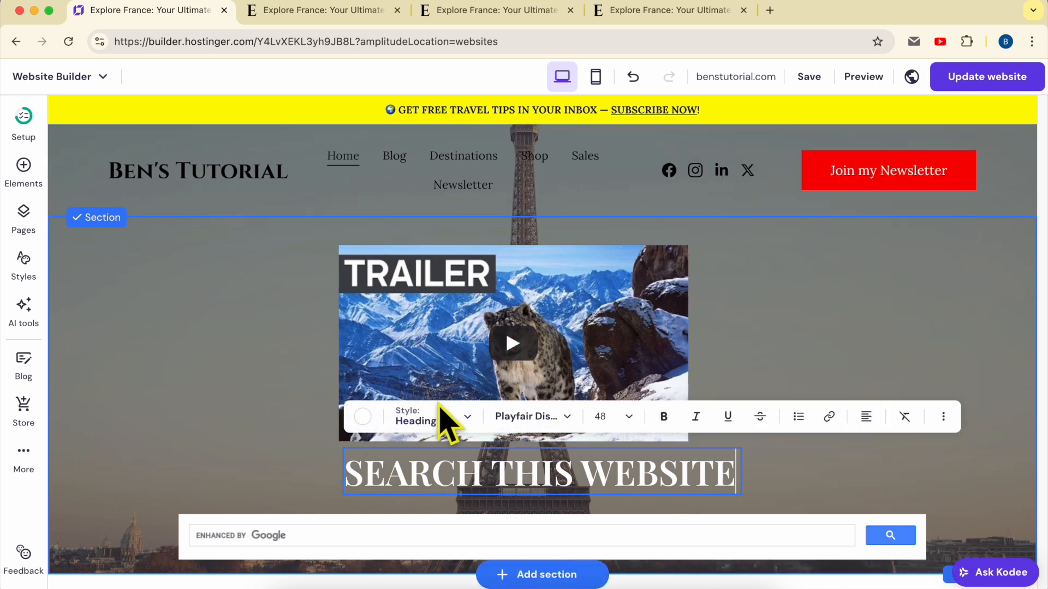
left_click(944, 418)
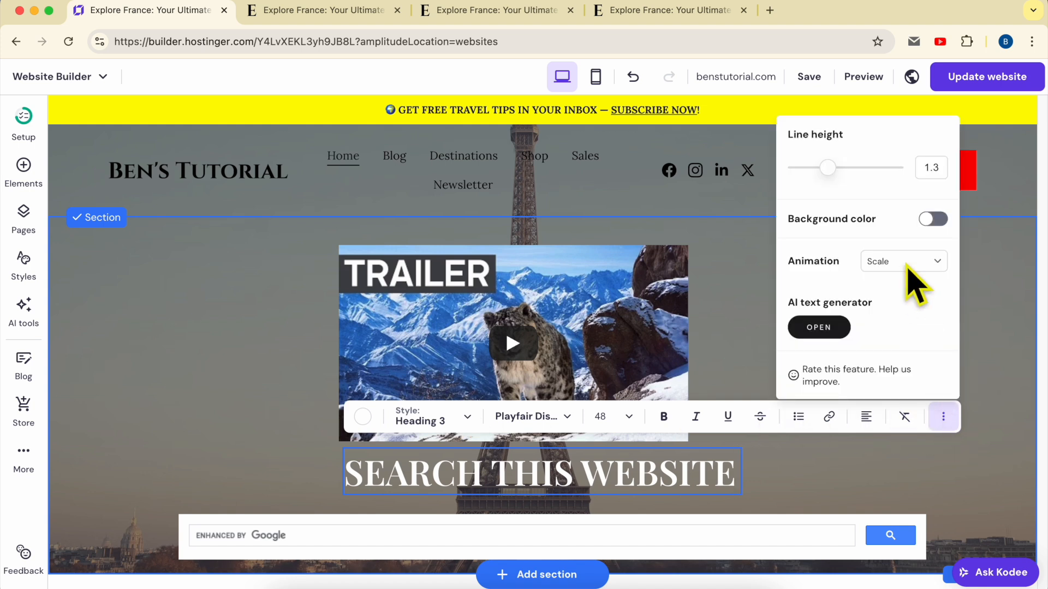
key("Escape")
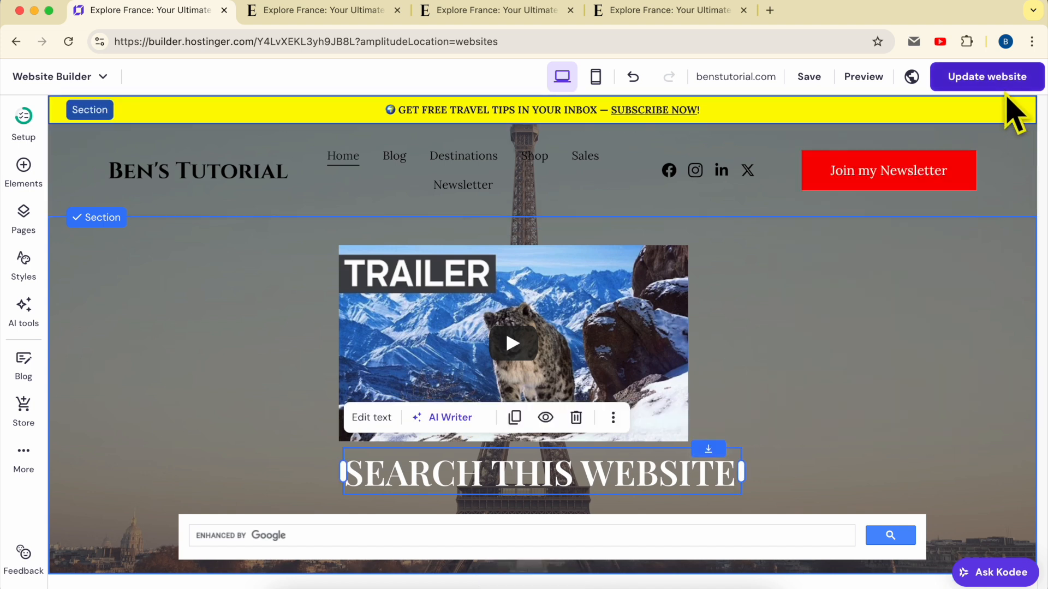